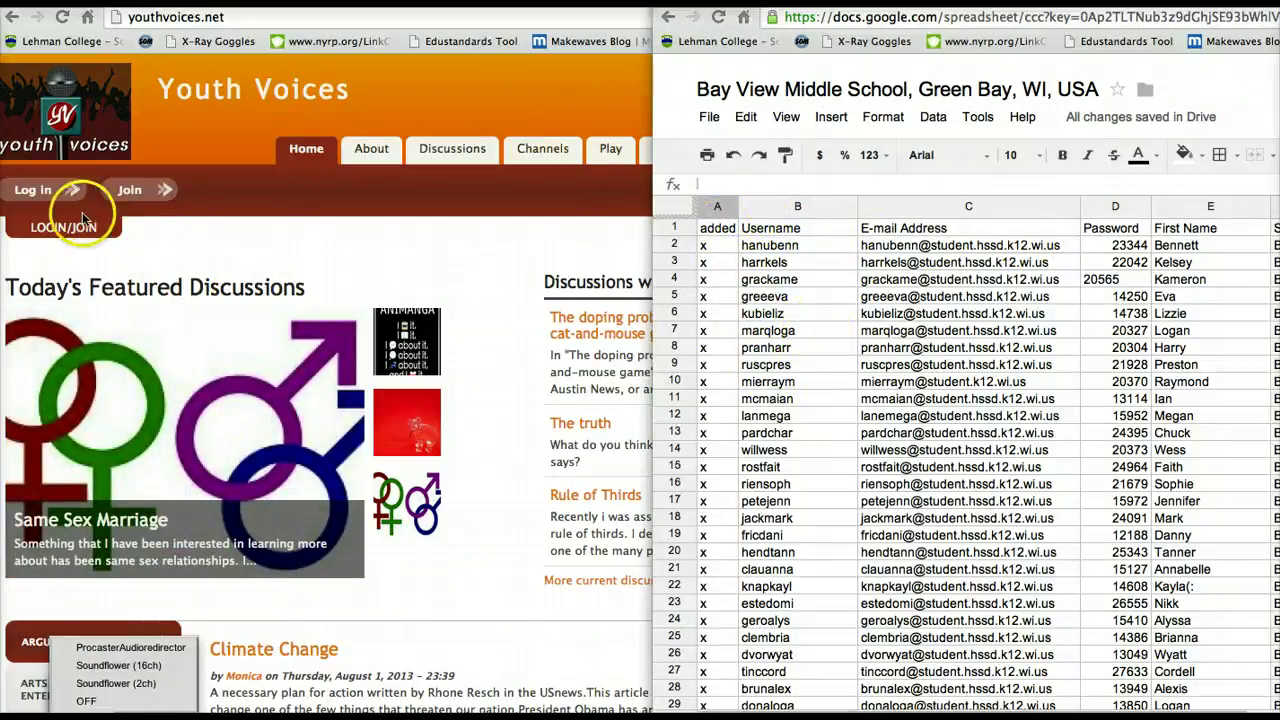
Step: Log in to Youth Voices as administrator and open the Add user form under Administer users
click(31, 200)
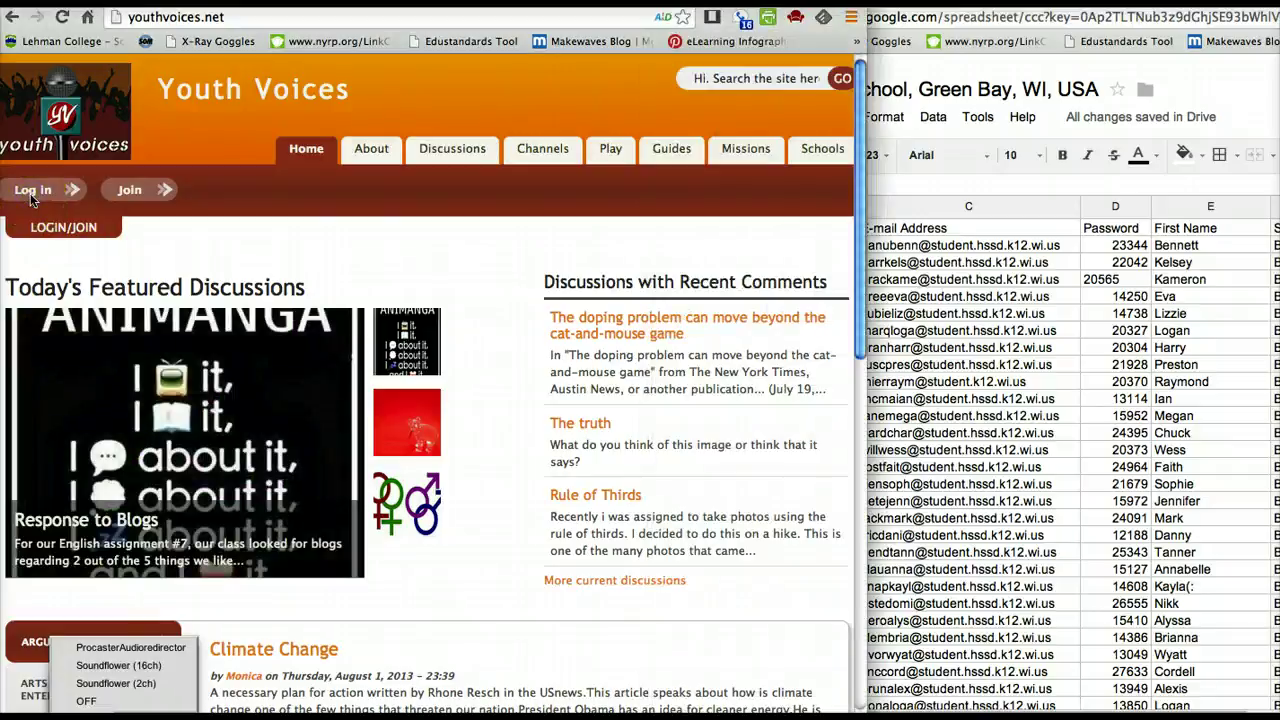
click(31, 200)
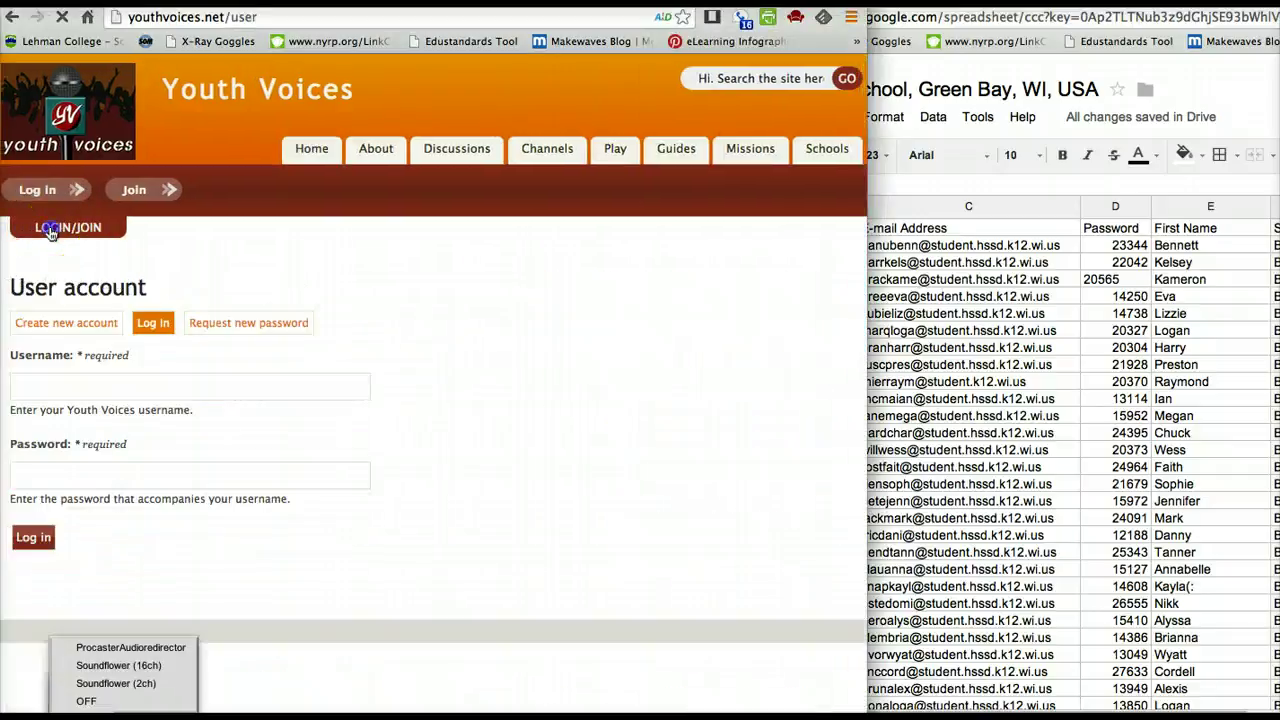
click(50, 336)
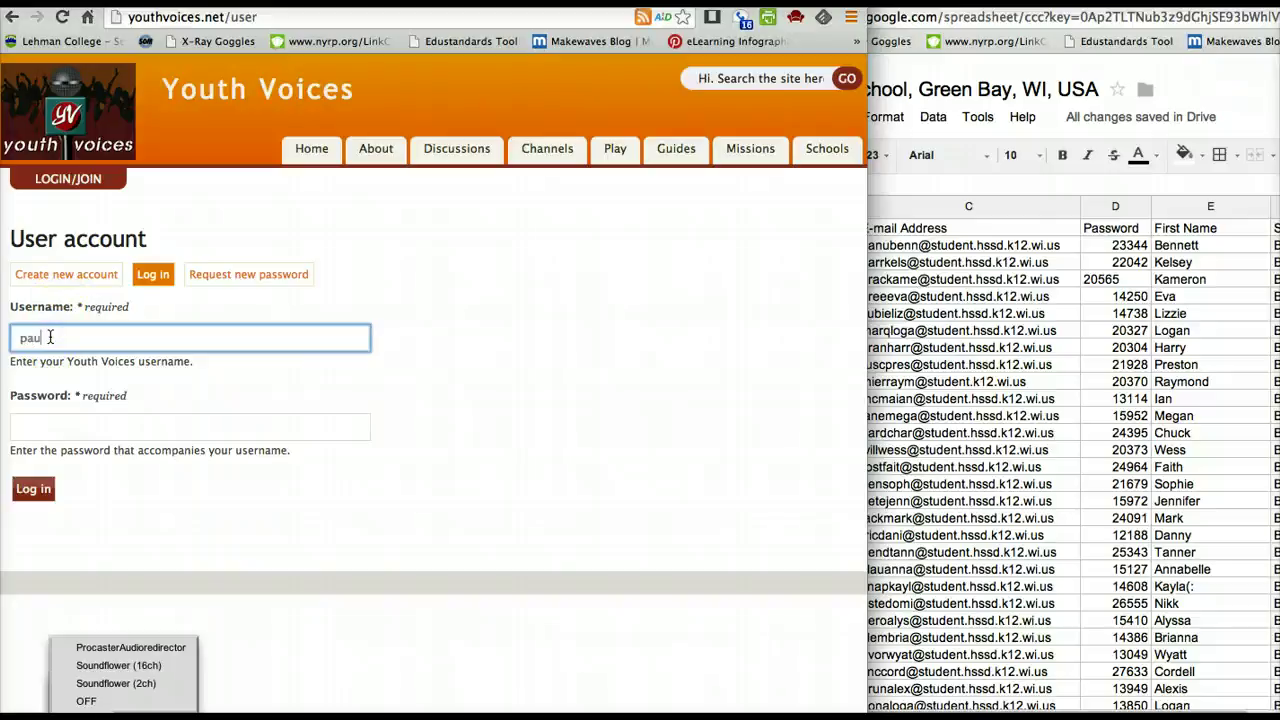
key(Tab)
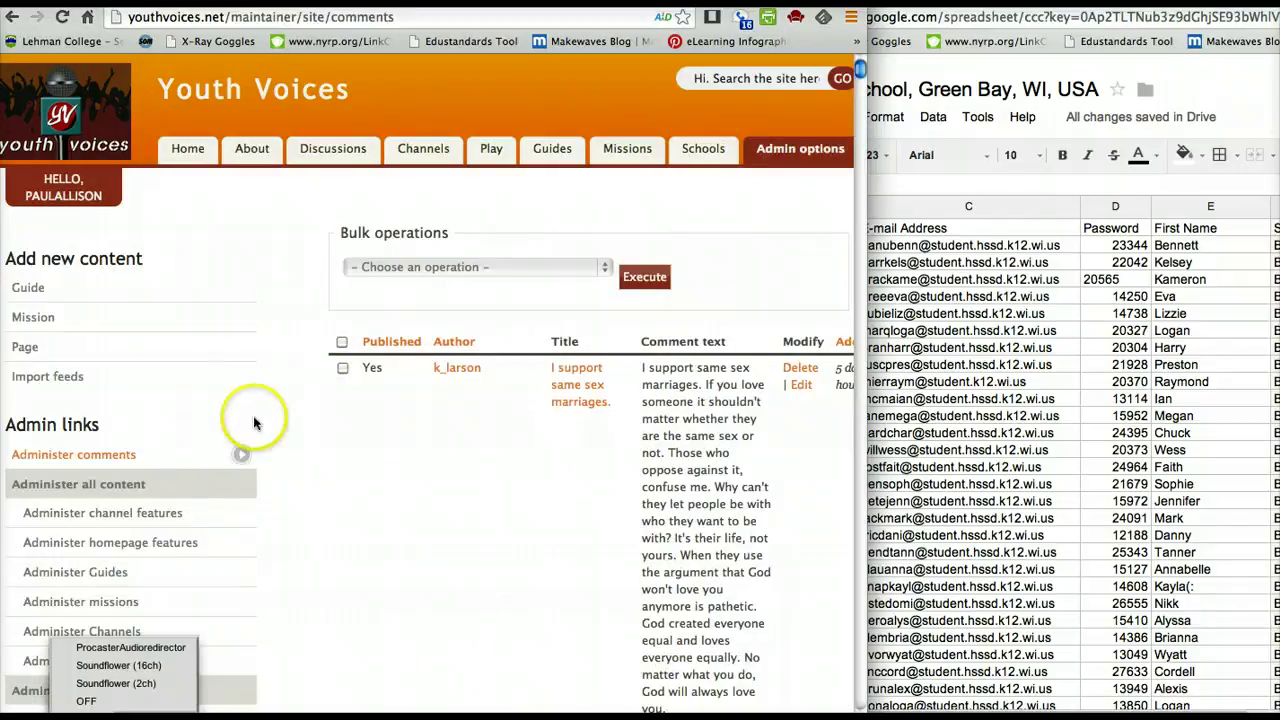
scroll(194, 457, down, 3)
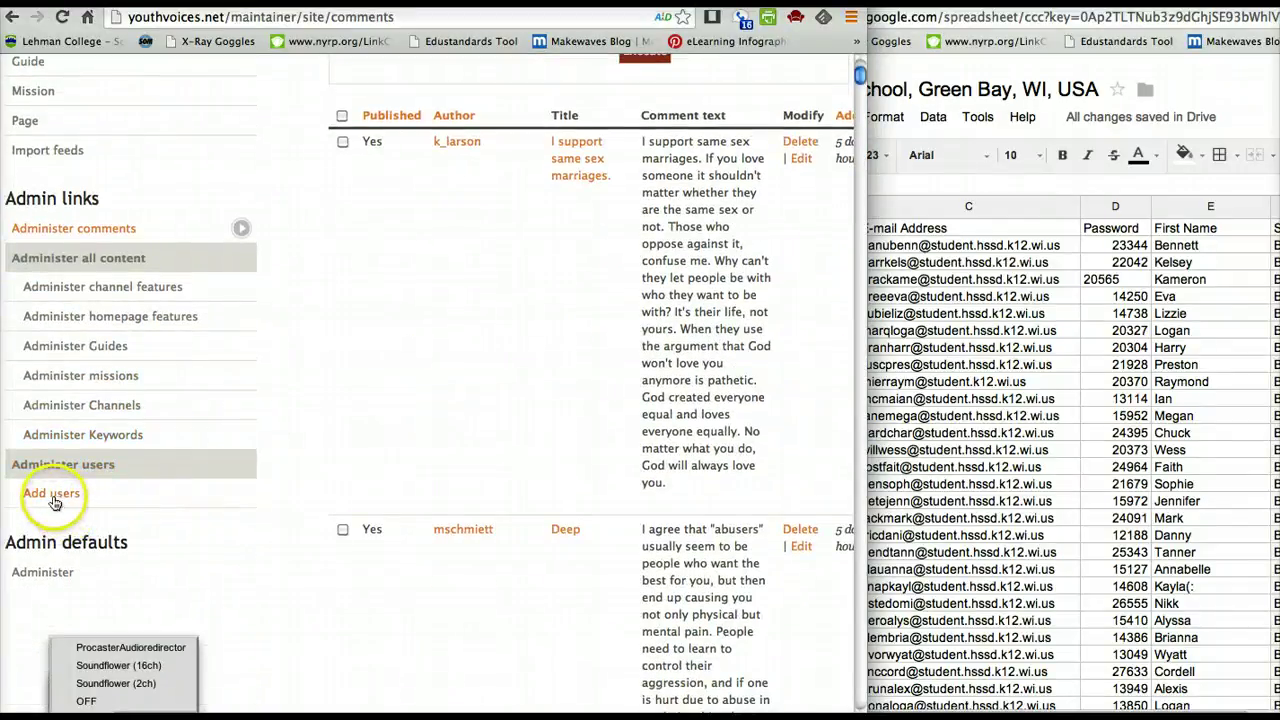
click(50, 493)
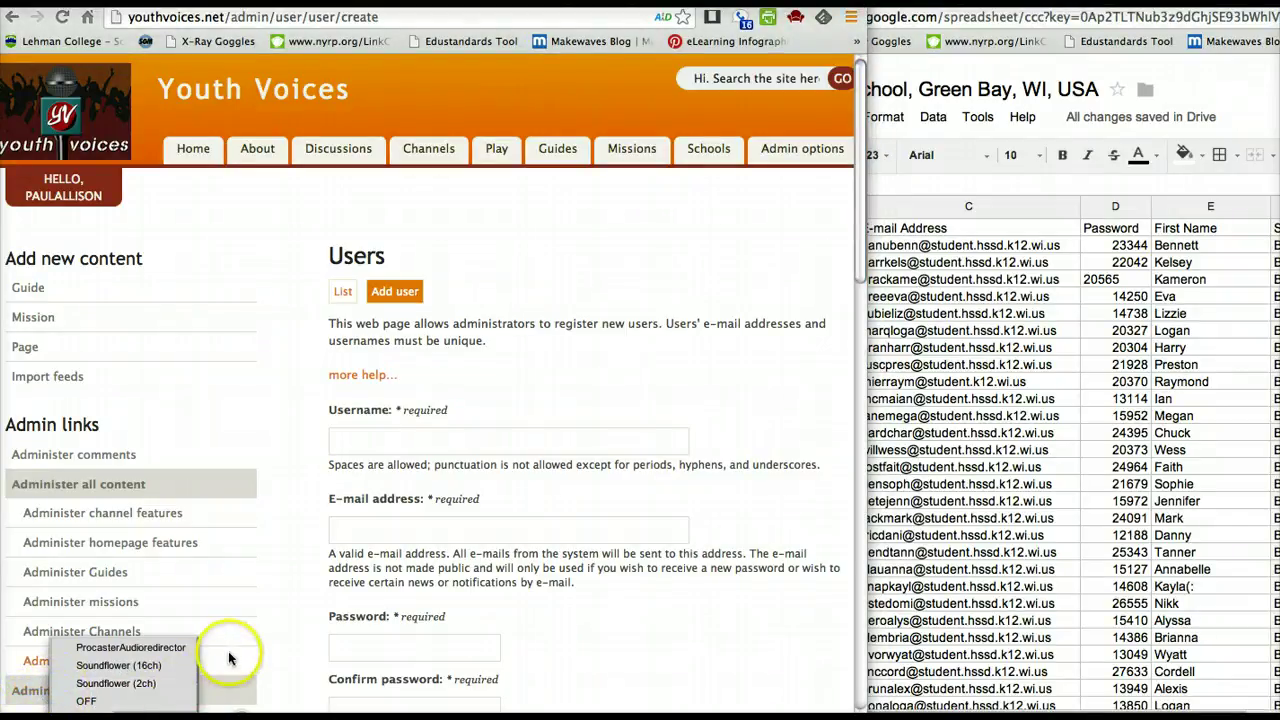
Step: Slide the browser left and scroll the Bay View roster to row 37, the first unmarked student
scroll(296, 385, down, 1)
scroll(296, 385, down, 3)
scroll(296, 385, up, 1)
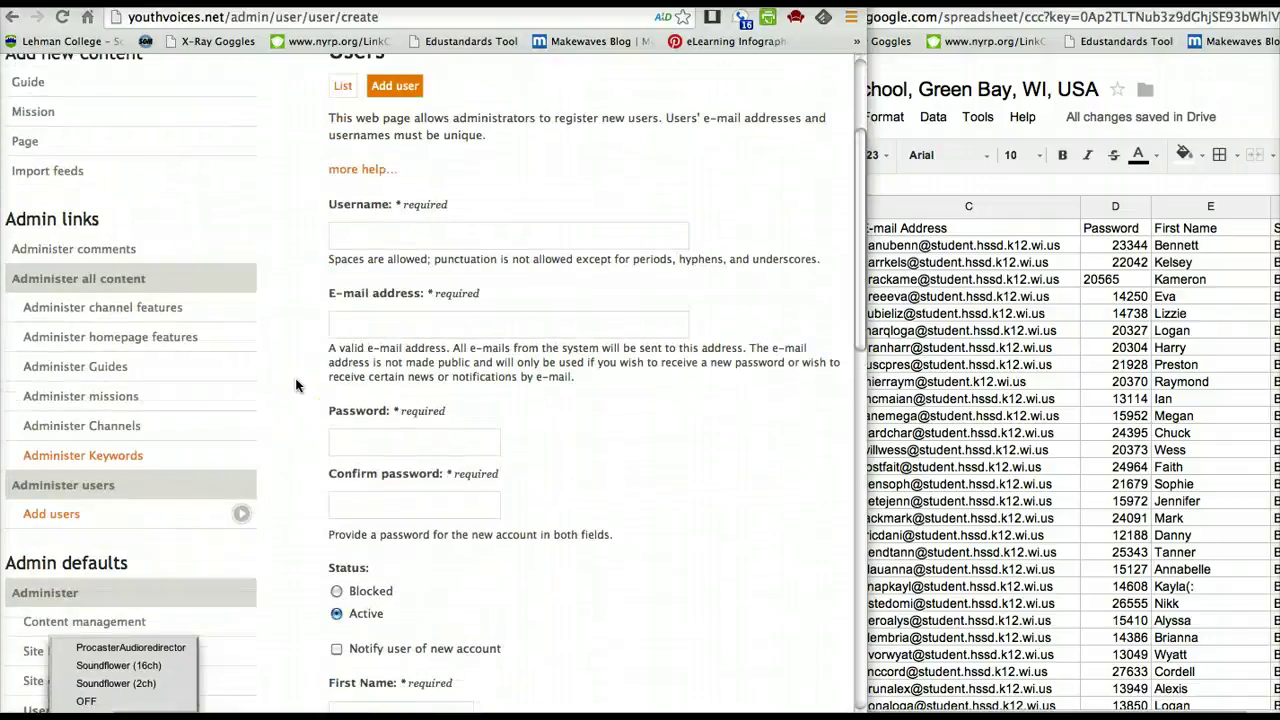
scroll(296, 385, up, 1)
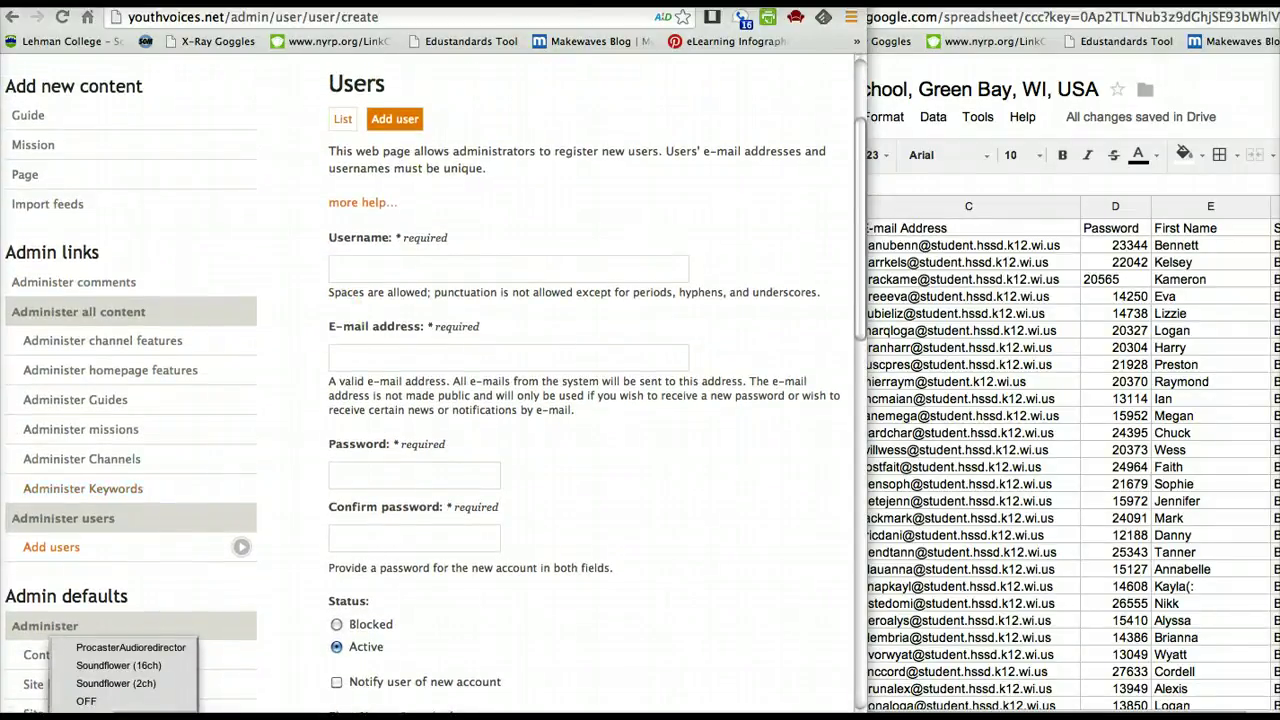
drag(400, 2, 190, 2)
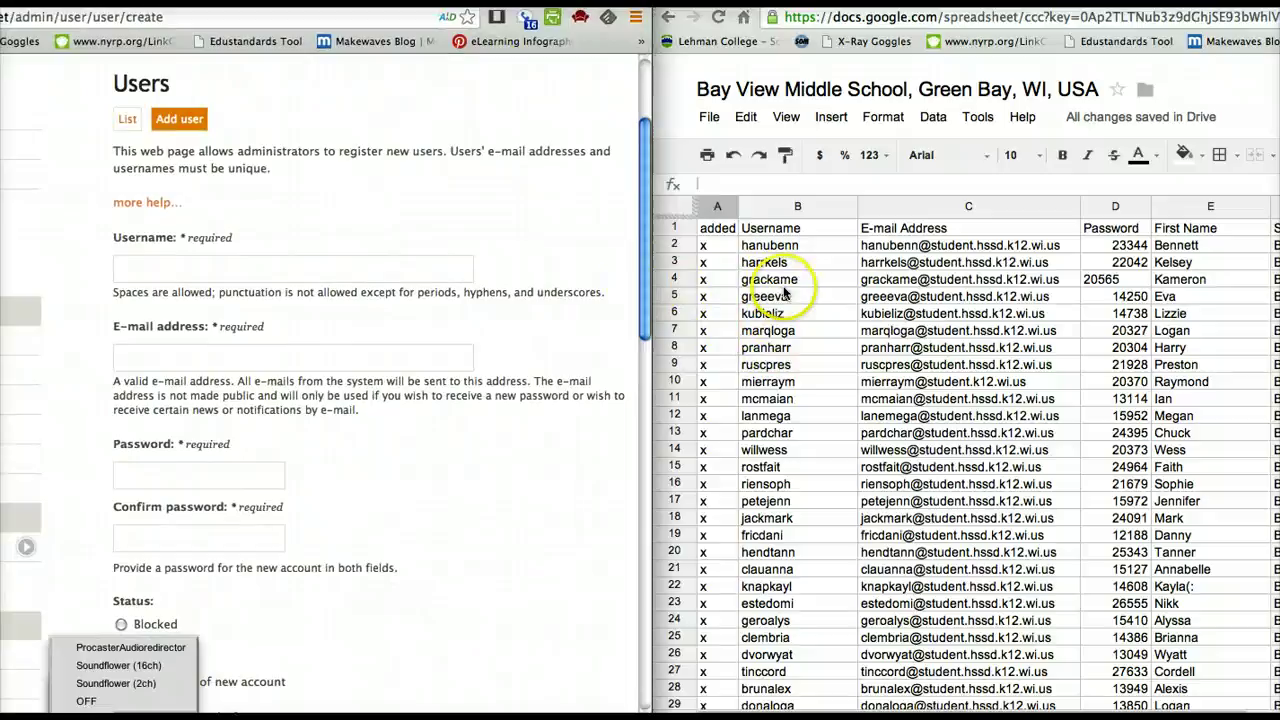
scroll(785, 292, down, 4)
scroll(785, 292, right, 3)
scroll(788, 293, up, 4)
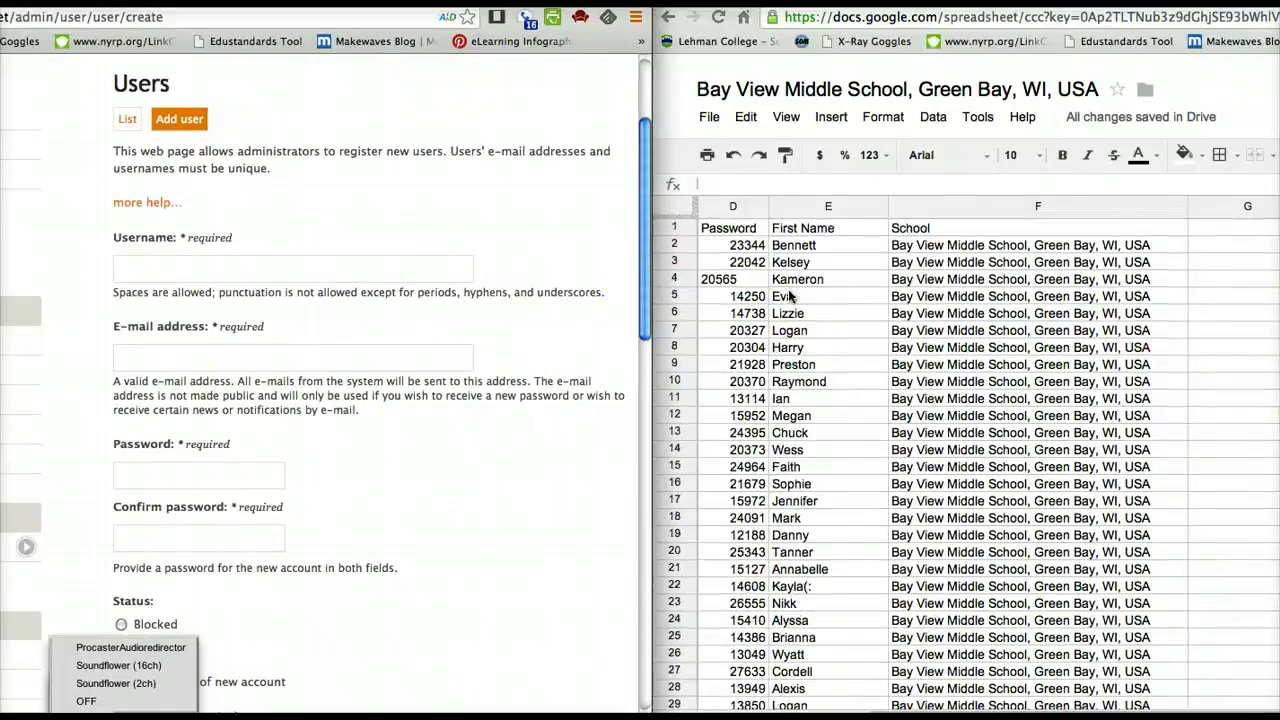
scroll(788, 293, left, 3)
scroll(788, 293, left, 2)
scroll(785, 296, down, 5)
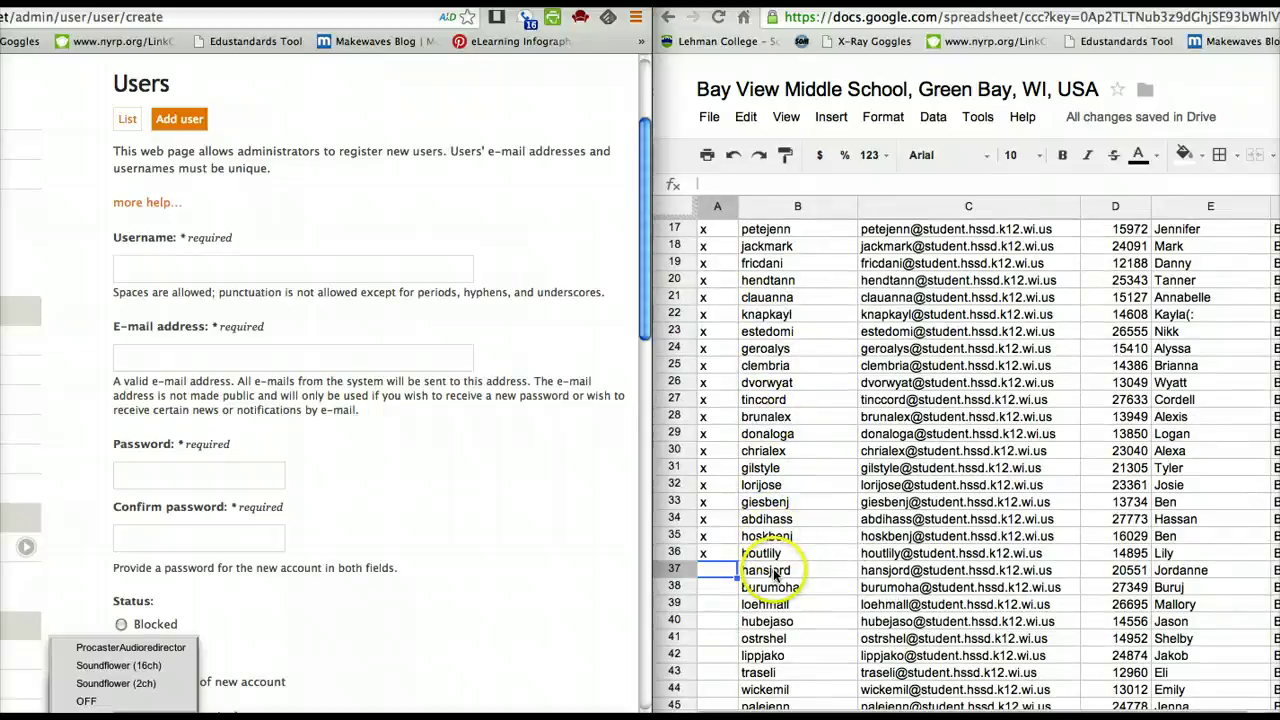
Step: Copy row 37's school e-mail from C37 into the form's E-mail address field
click(907, 572)
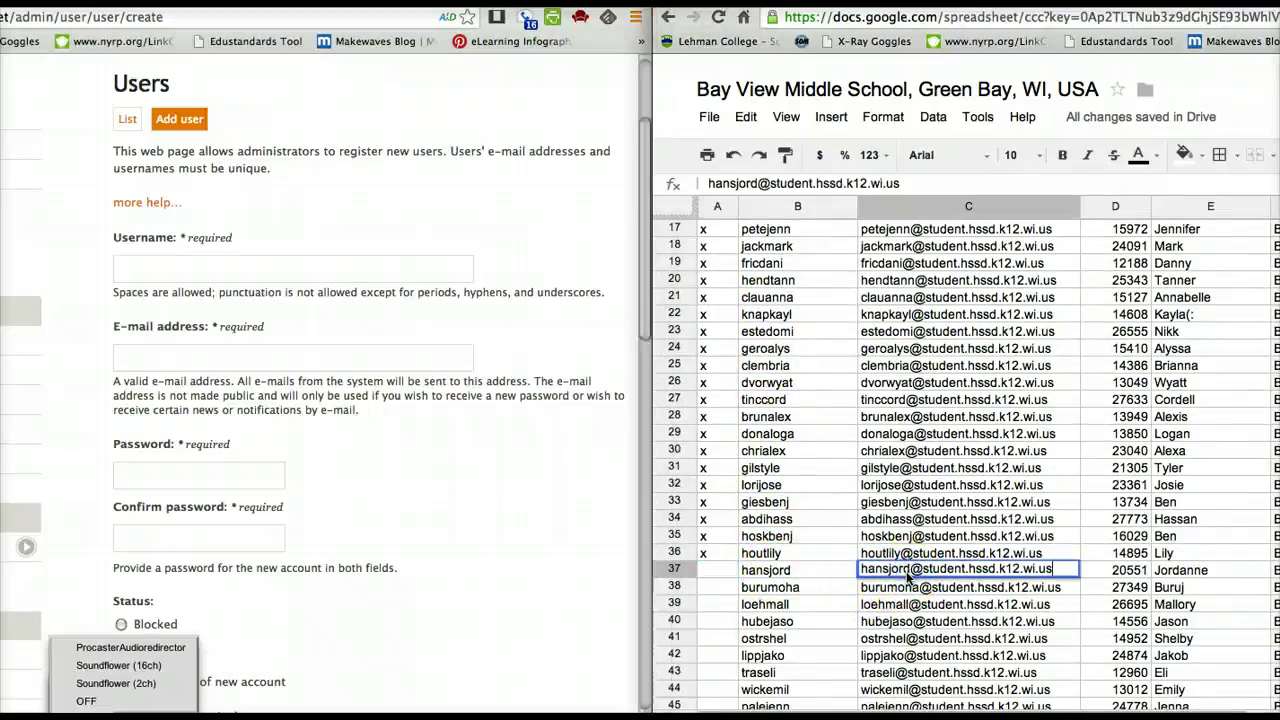
double_click(907, 572)
key(super+c)
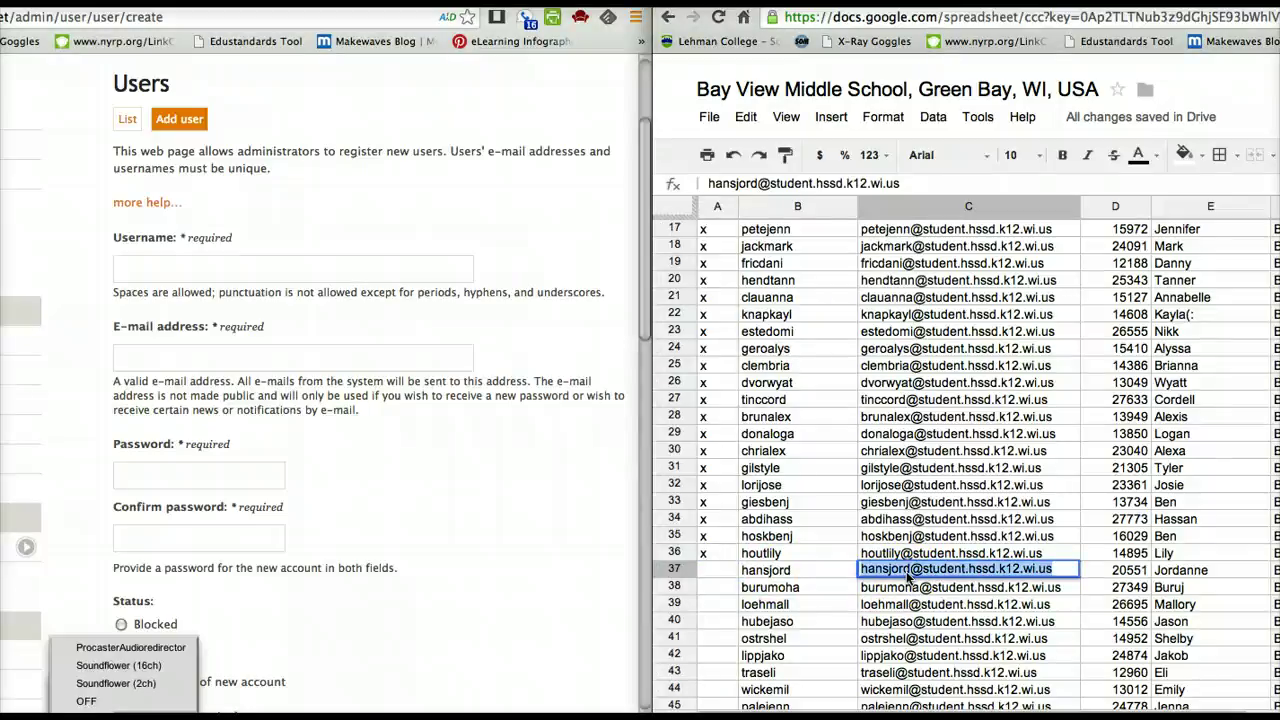
click(120, 357)
key(super+v)
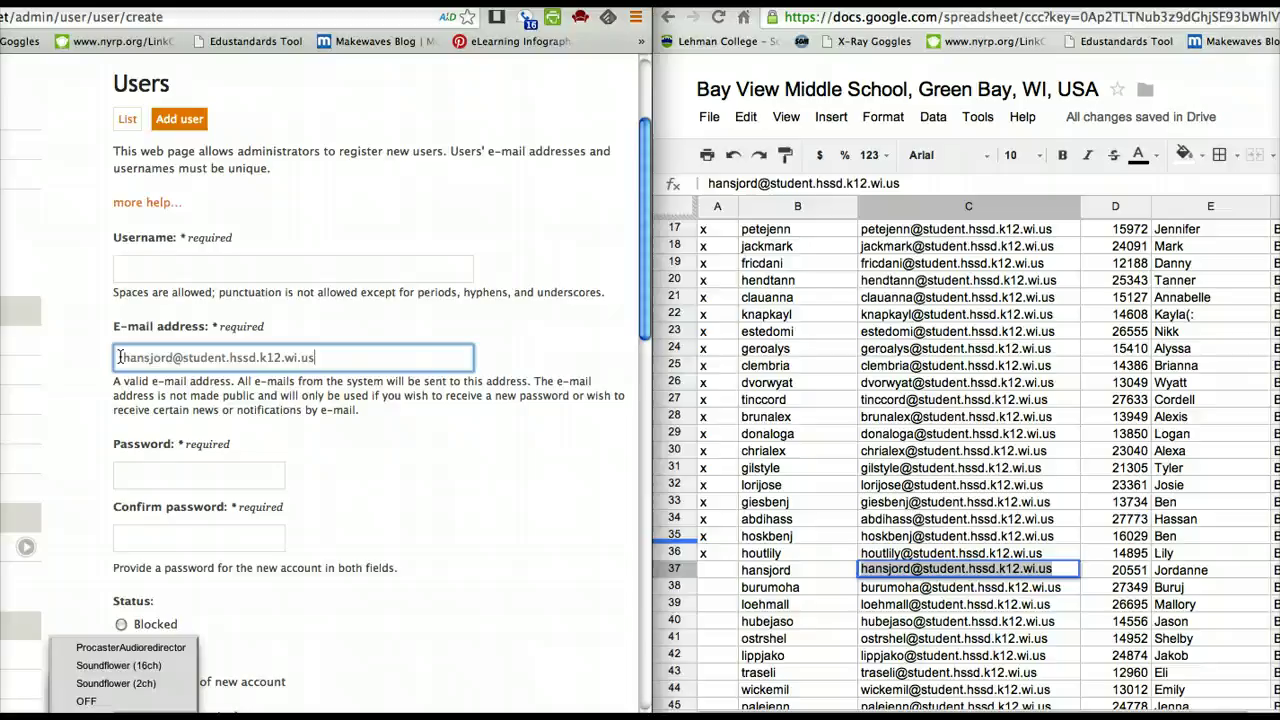
Step: Copy row 37's username from B37 into the form's Username field
click(780, 574)
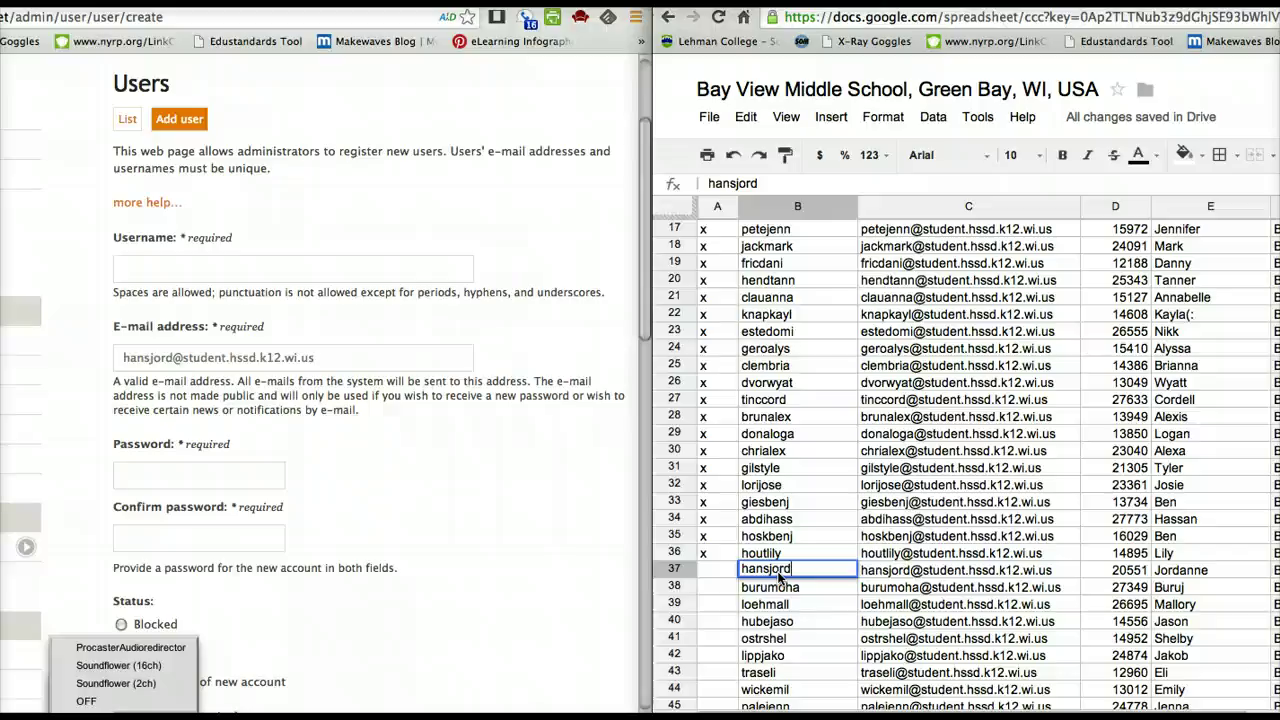
double_click(779, 577)
key(ctrl+c)
click(214, 251)
click(219, 265)
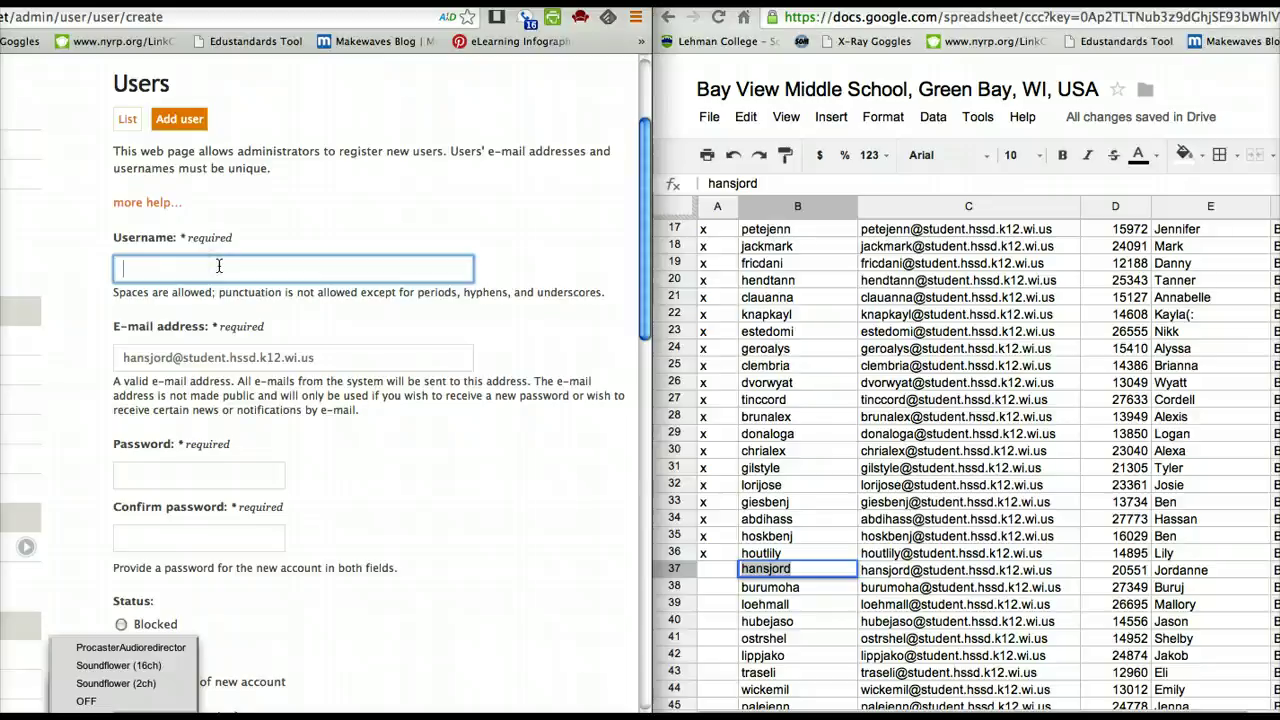
key(ctrl+v)
scroll(343, 334, down, 1)
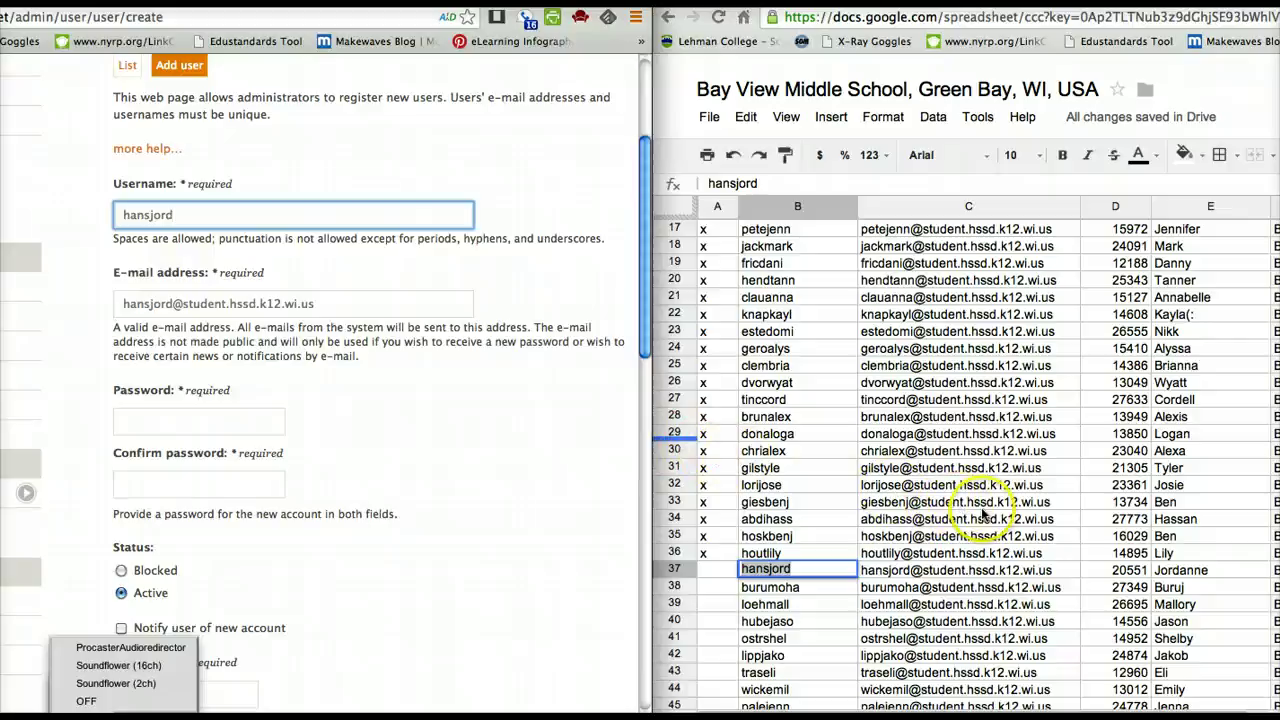
Step: Enter row 37's password from D37 in both Password and Confirm password
click(1131, 571)
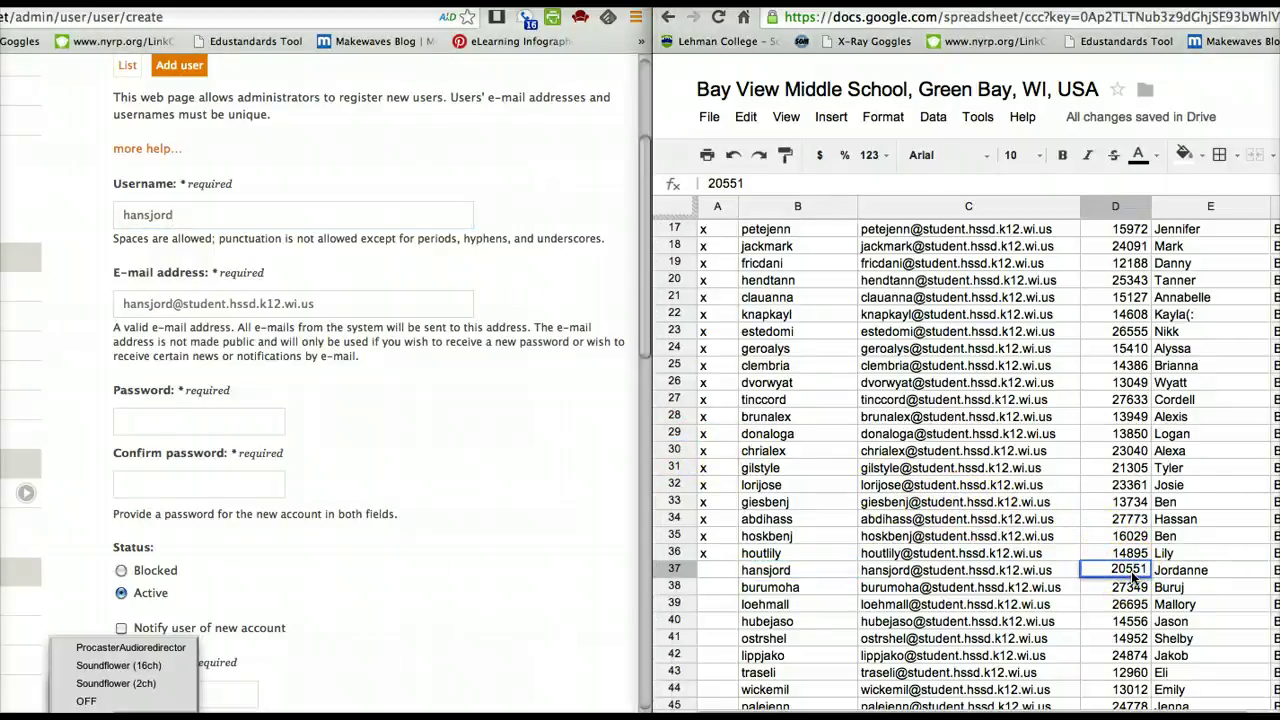
double_click(1132, 574)
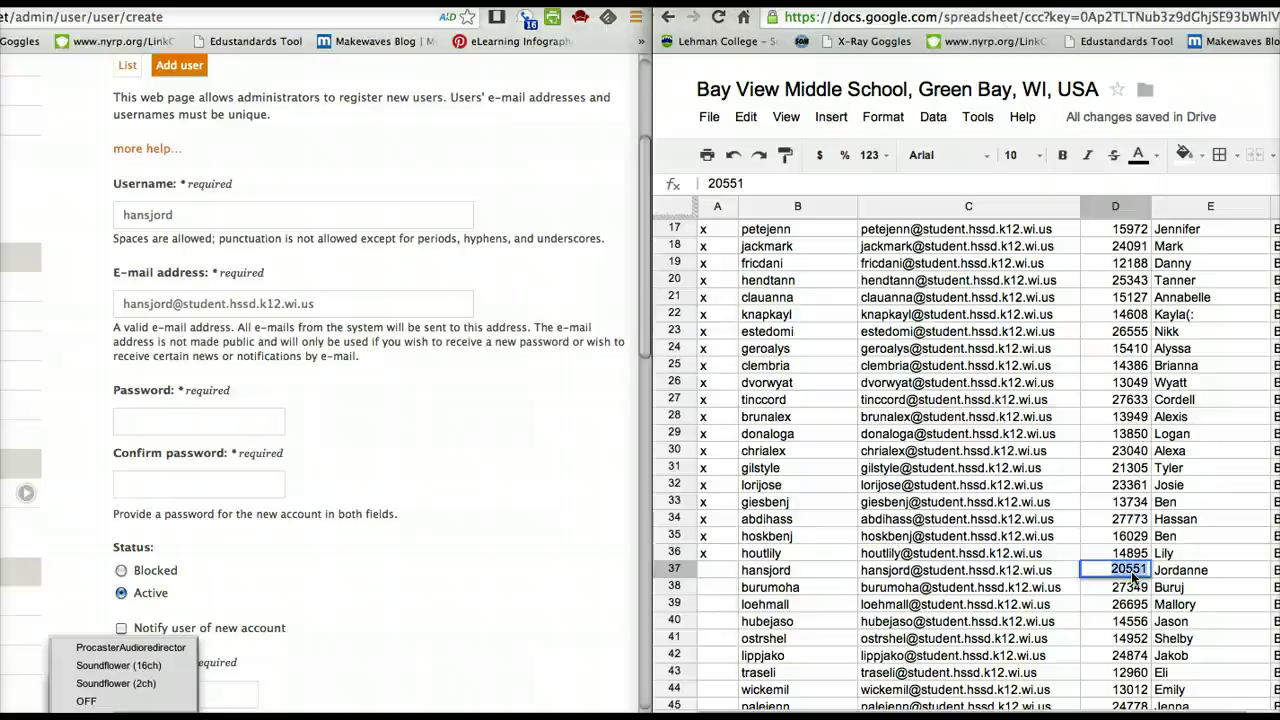
click(125, 425)
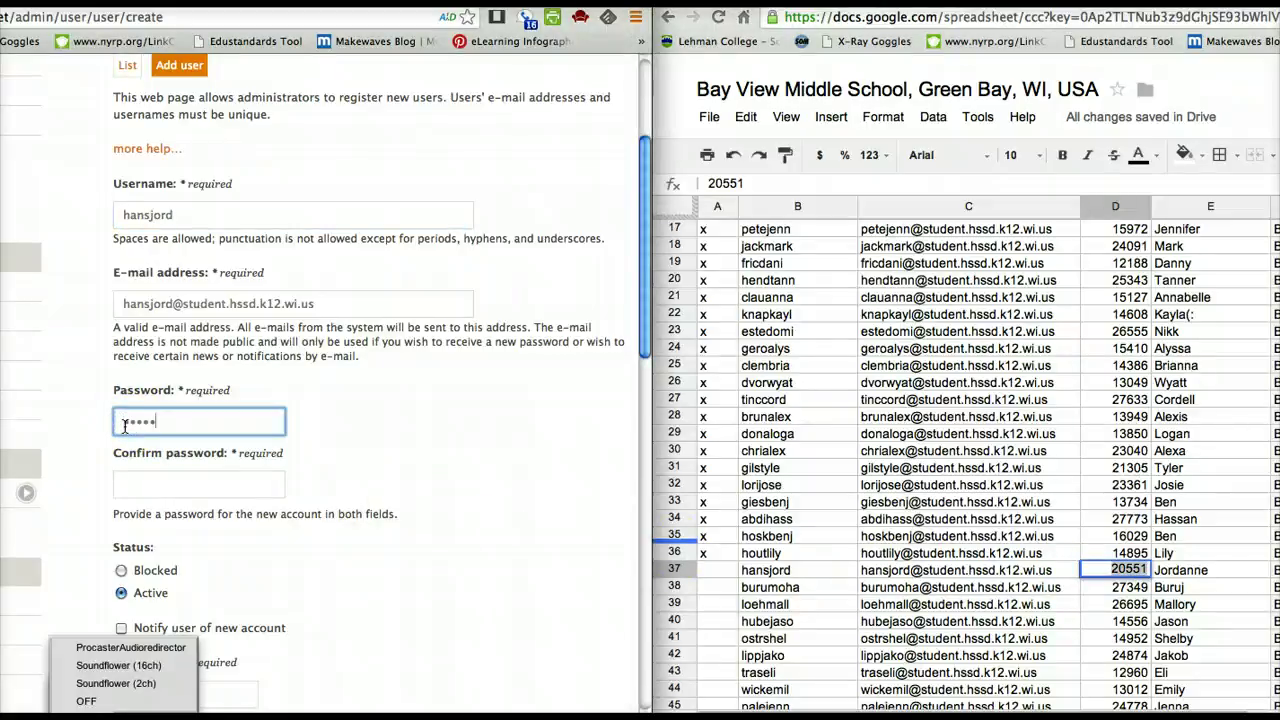
click(130, 482)
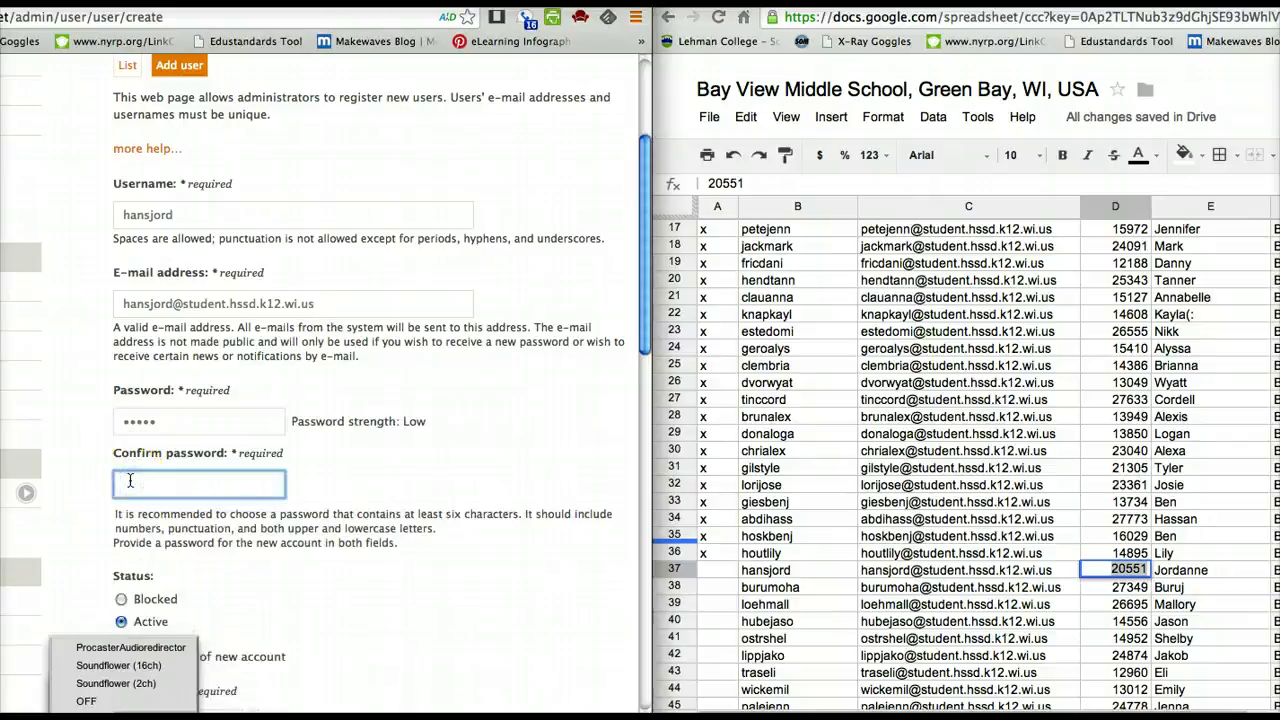
scroll(150, 482, down, 5)
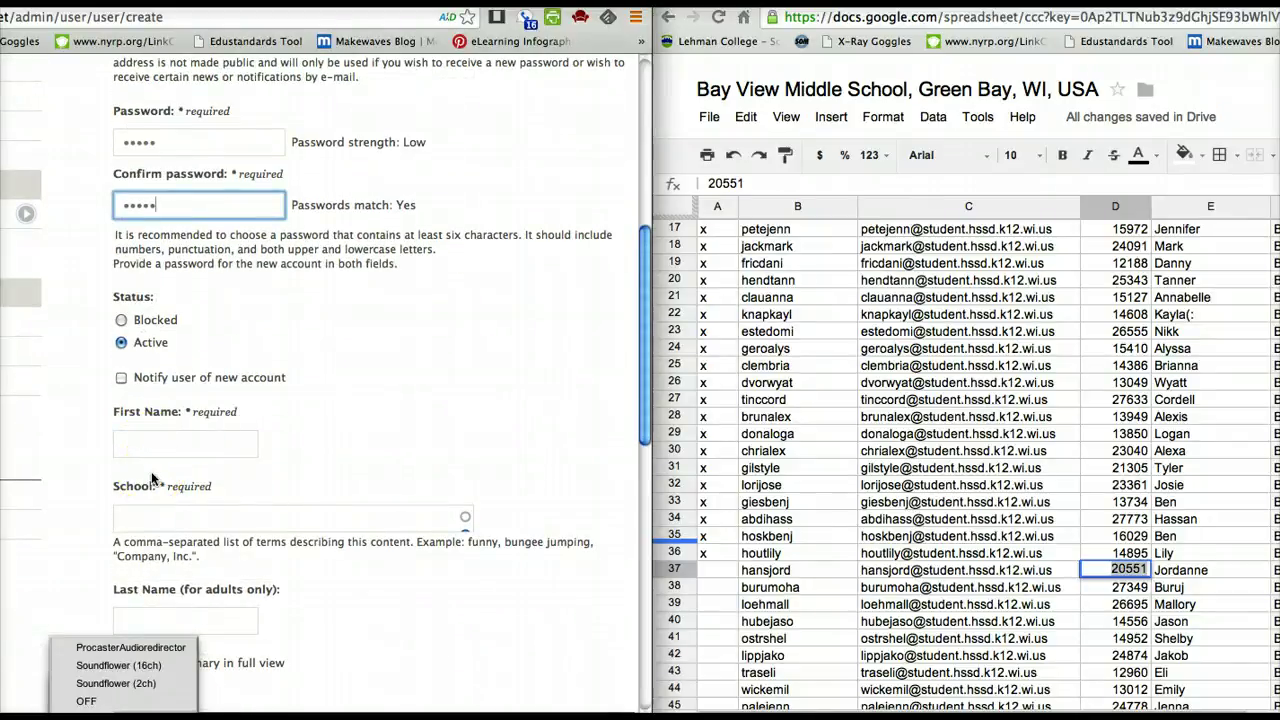
scroll(152, 480, down, 1)
Step: Copy the student's first name from E37 into the First Name field
click(142, 392)
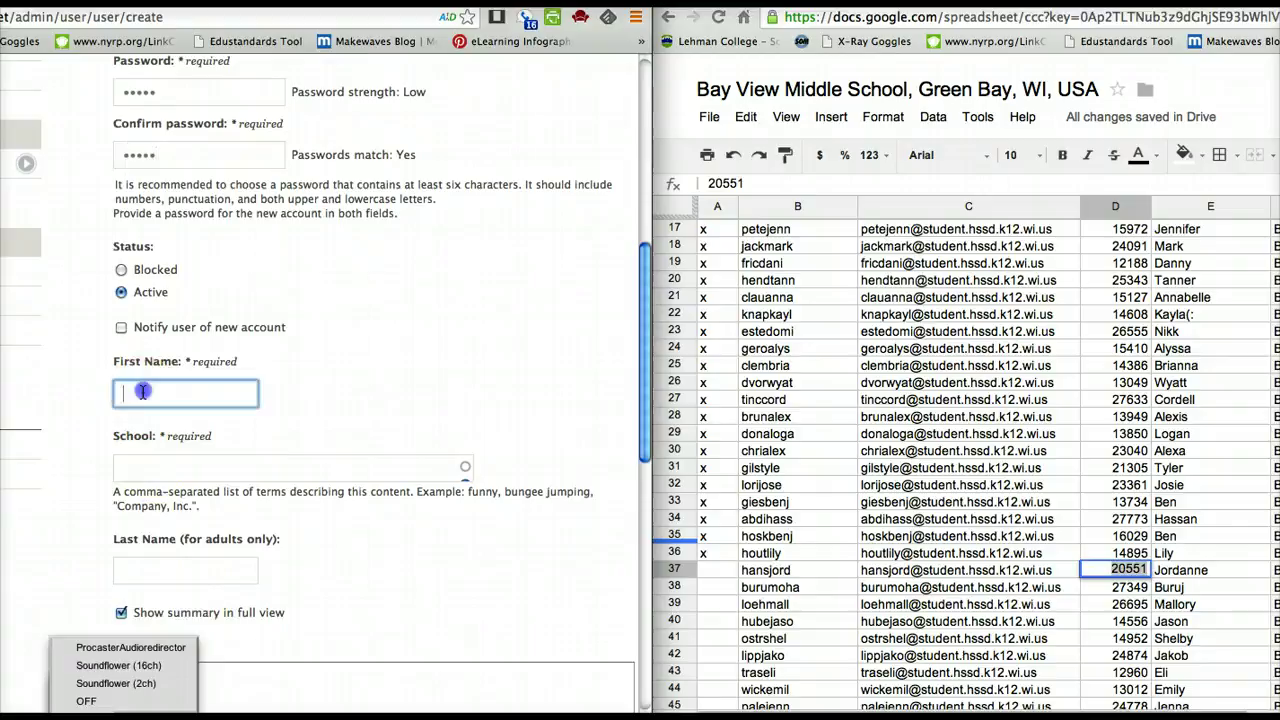
click(1196, 572)
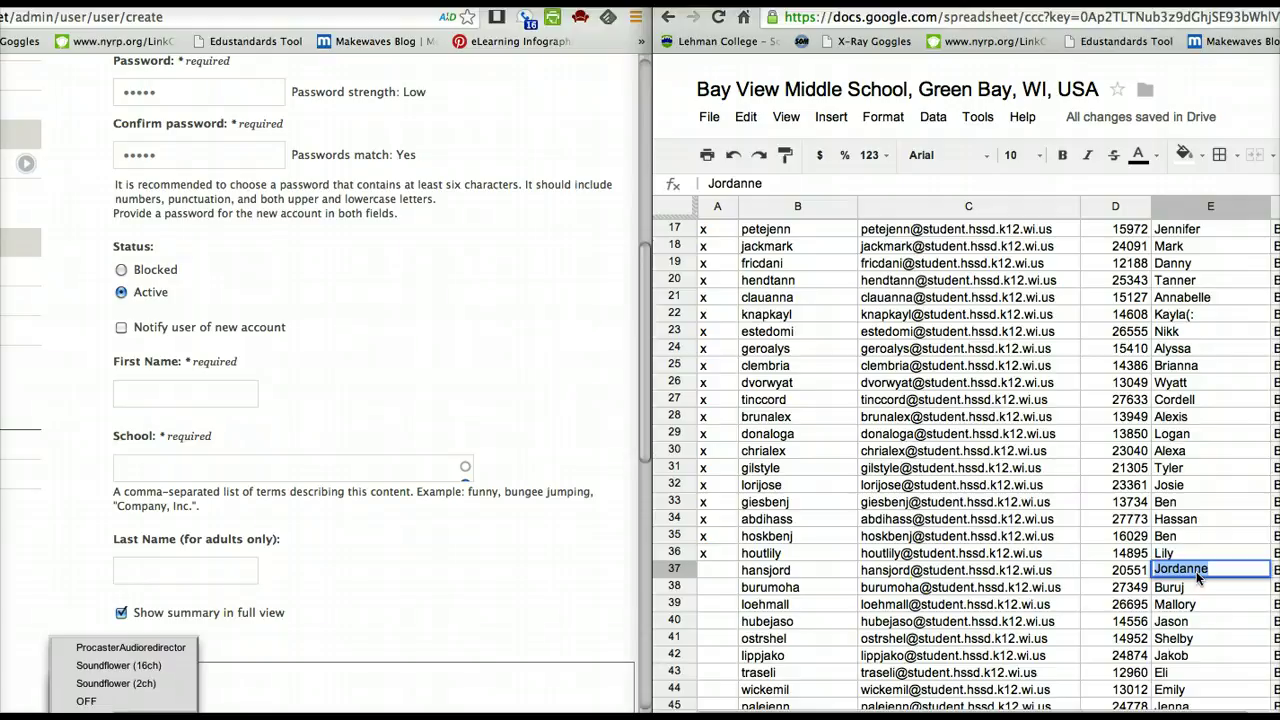
click(120, 392)
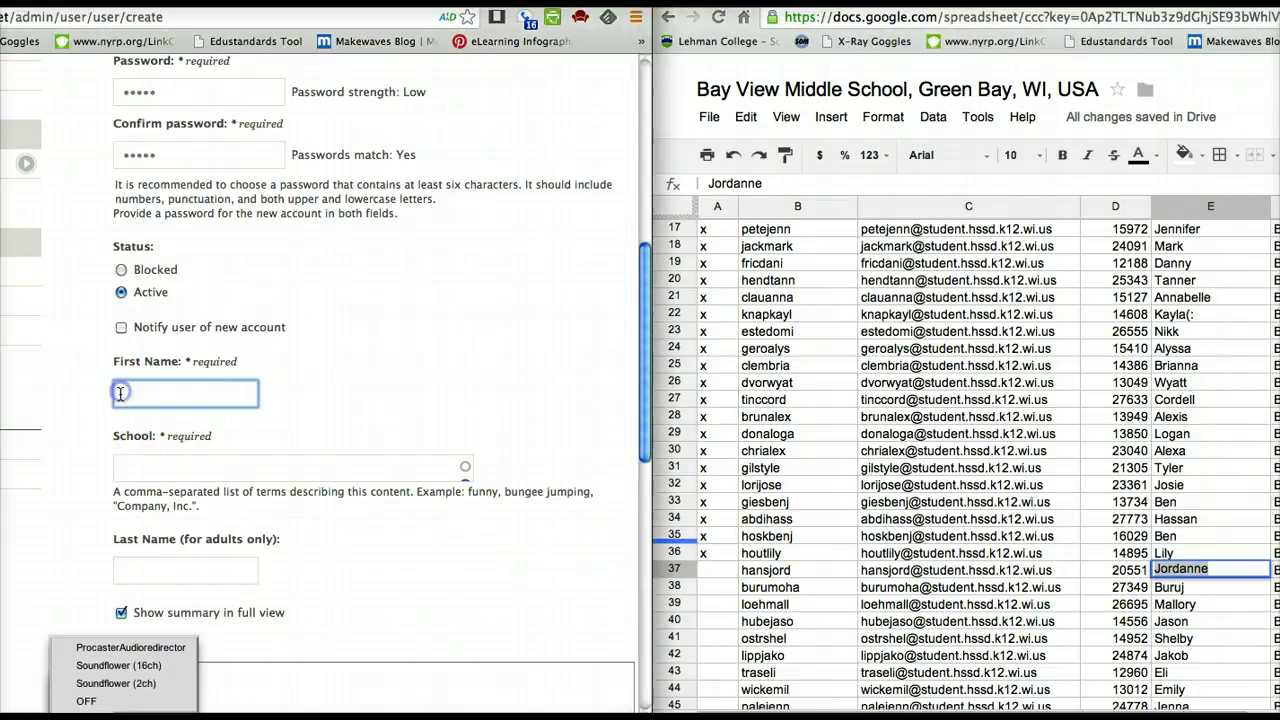
text(Jordanne)
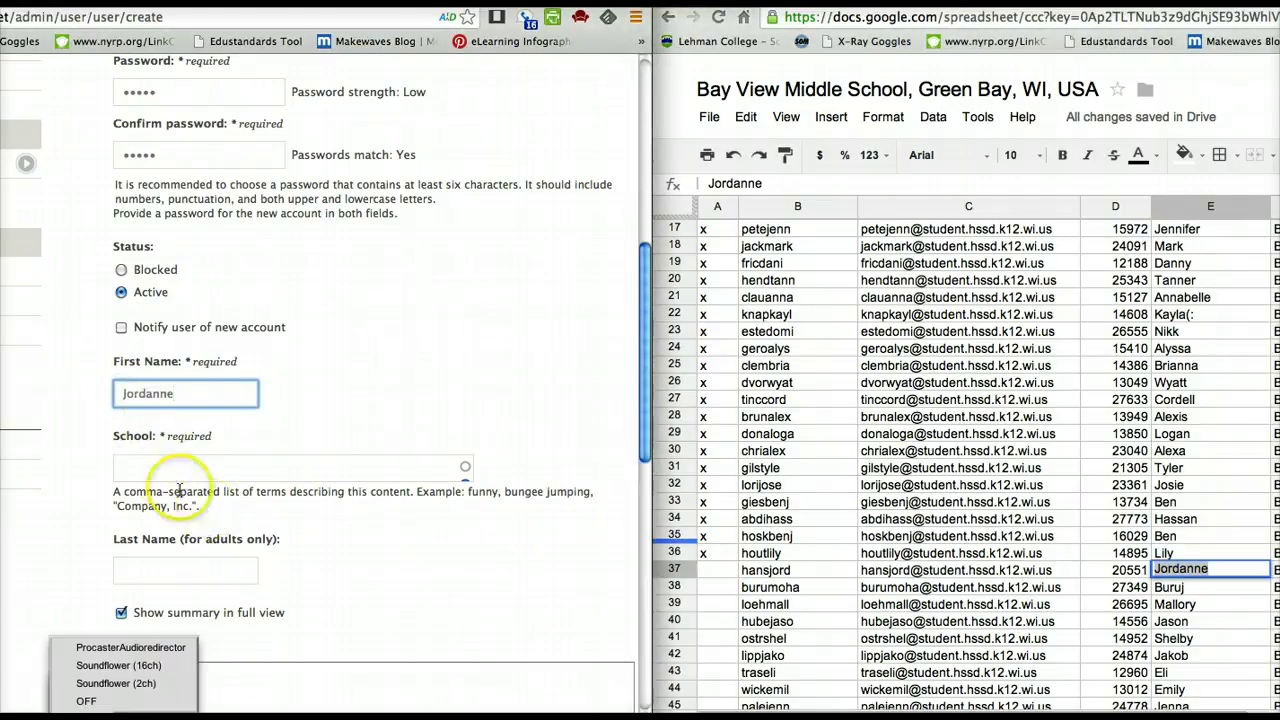
click(152, 465)
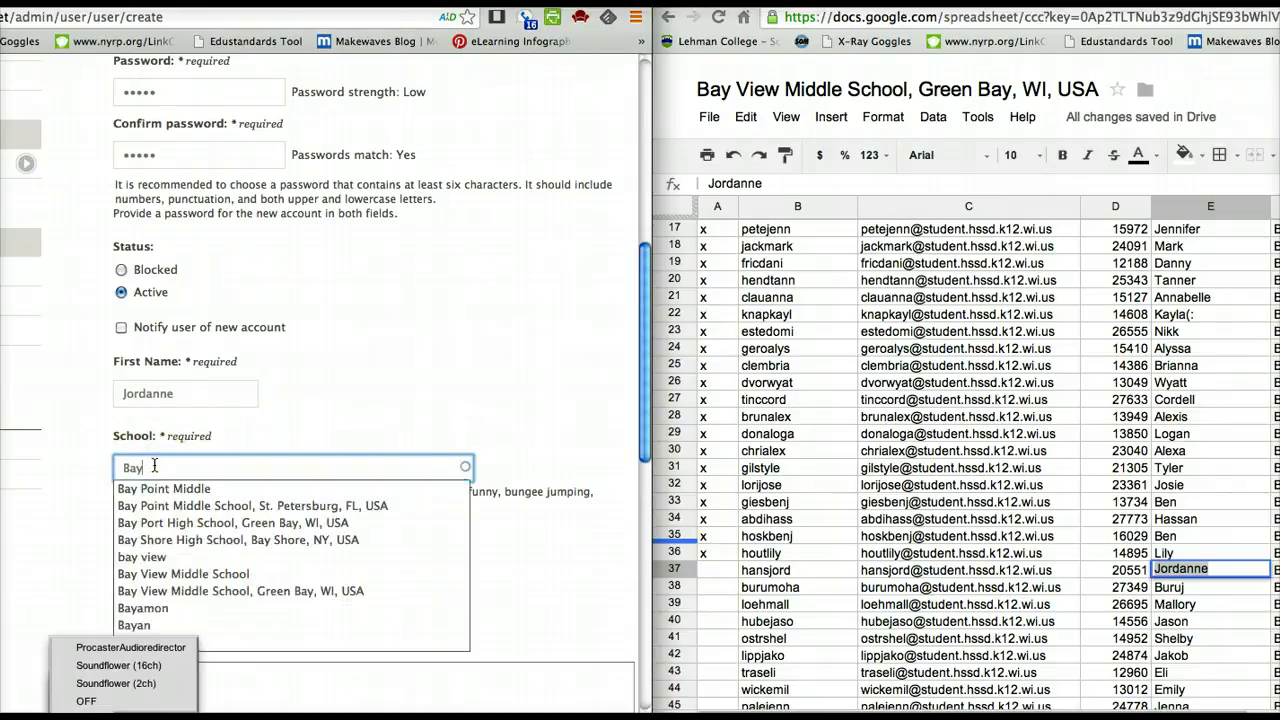
Step: Set School to Bay View Middle School, Green Bay, WI, USA and copy that name
text(Bay view)
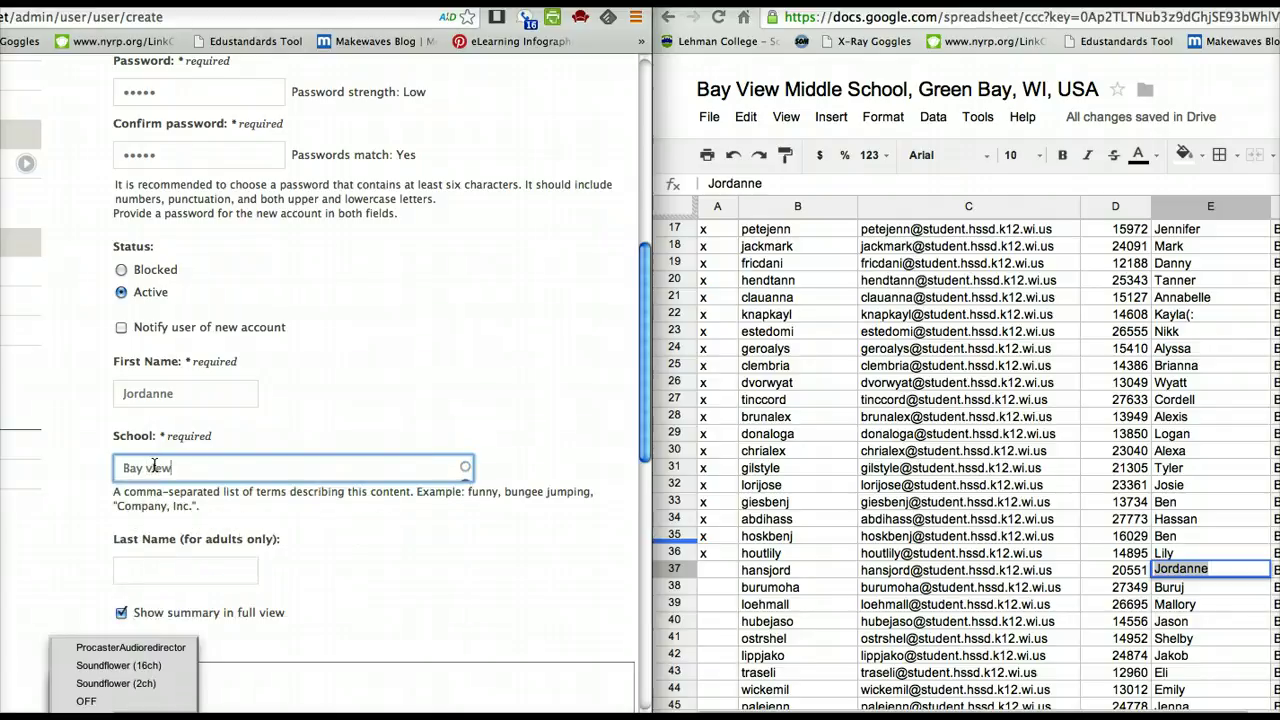
click(237, 520)
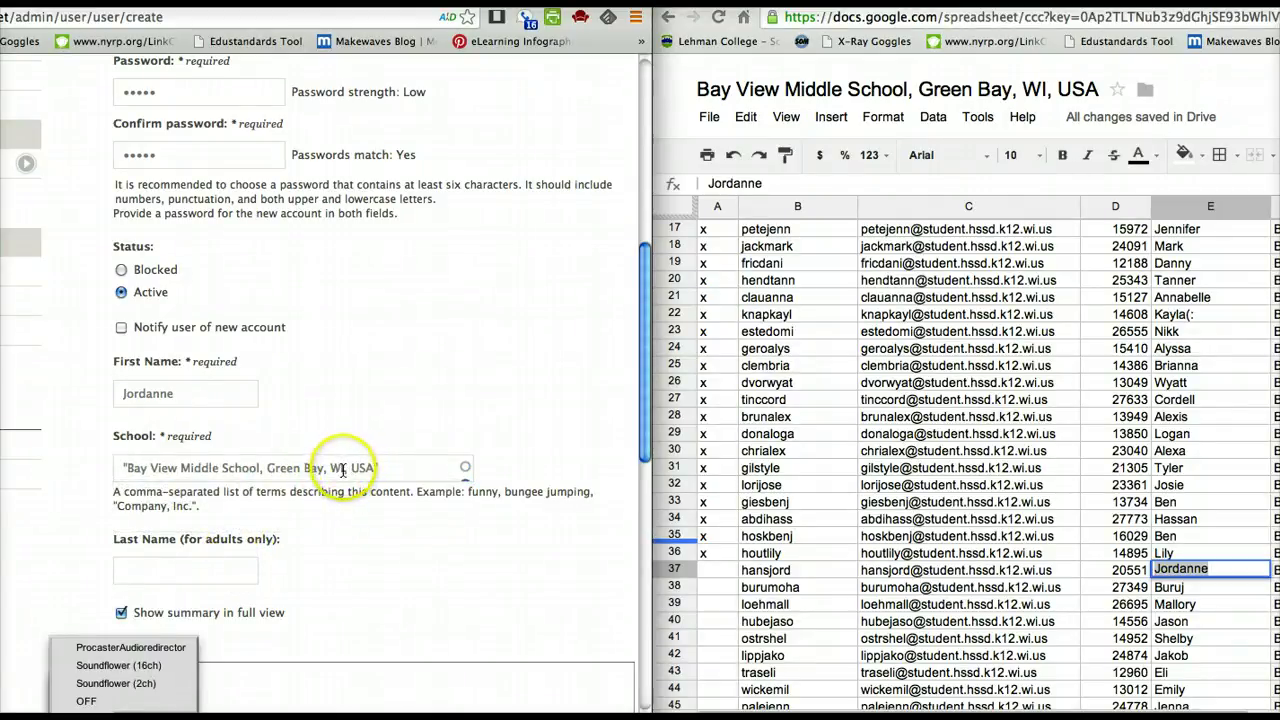
drag(342, 470, 128, 460)
key(super+c)
Step: Write a Bio stating the student attends Bay View Middle School in Green Bay, Wisconsin
scroll(142, 450, down, 5)
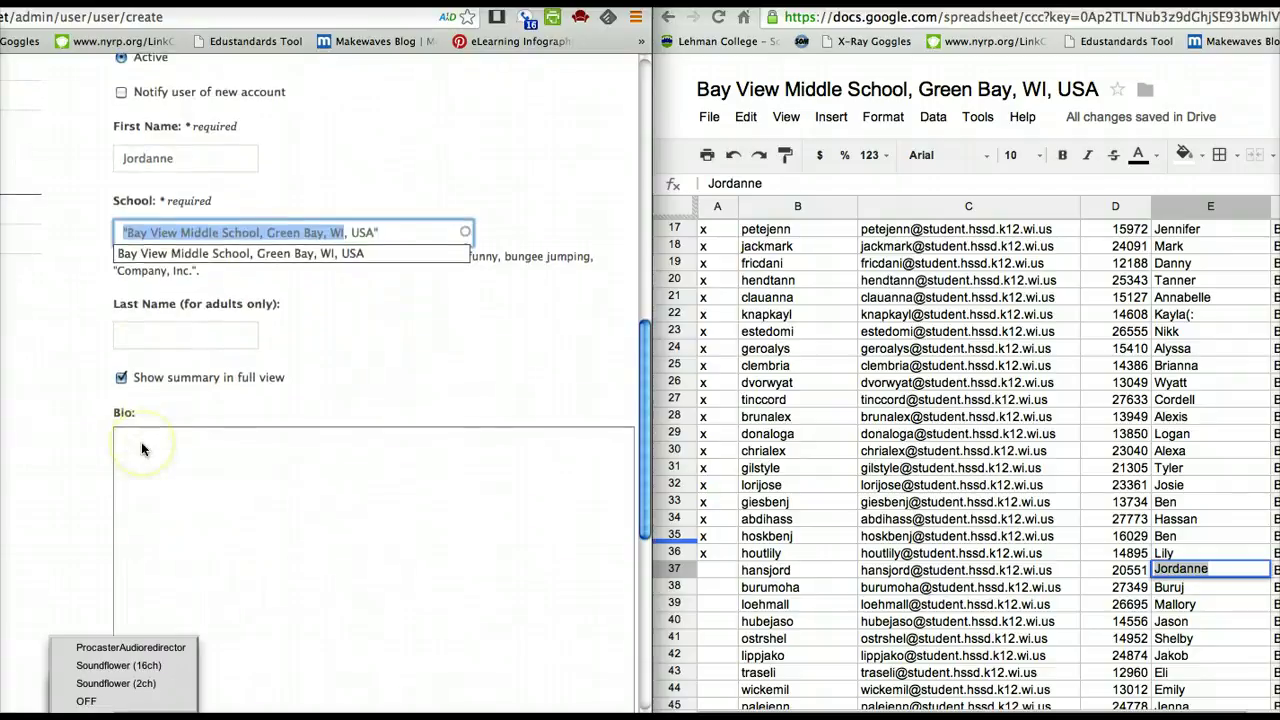
click(142, 449)
key(super+v)
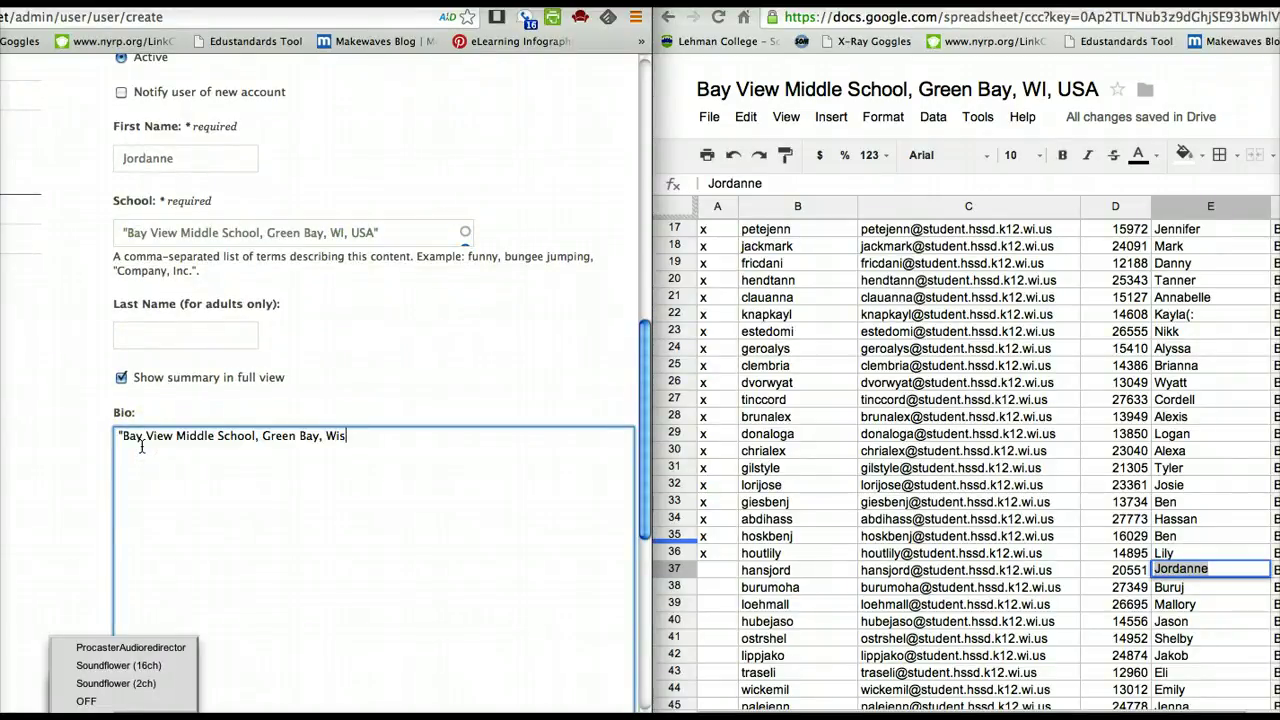
text(Wisconsi)
key(BackSpace)
text(in.)
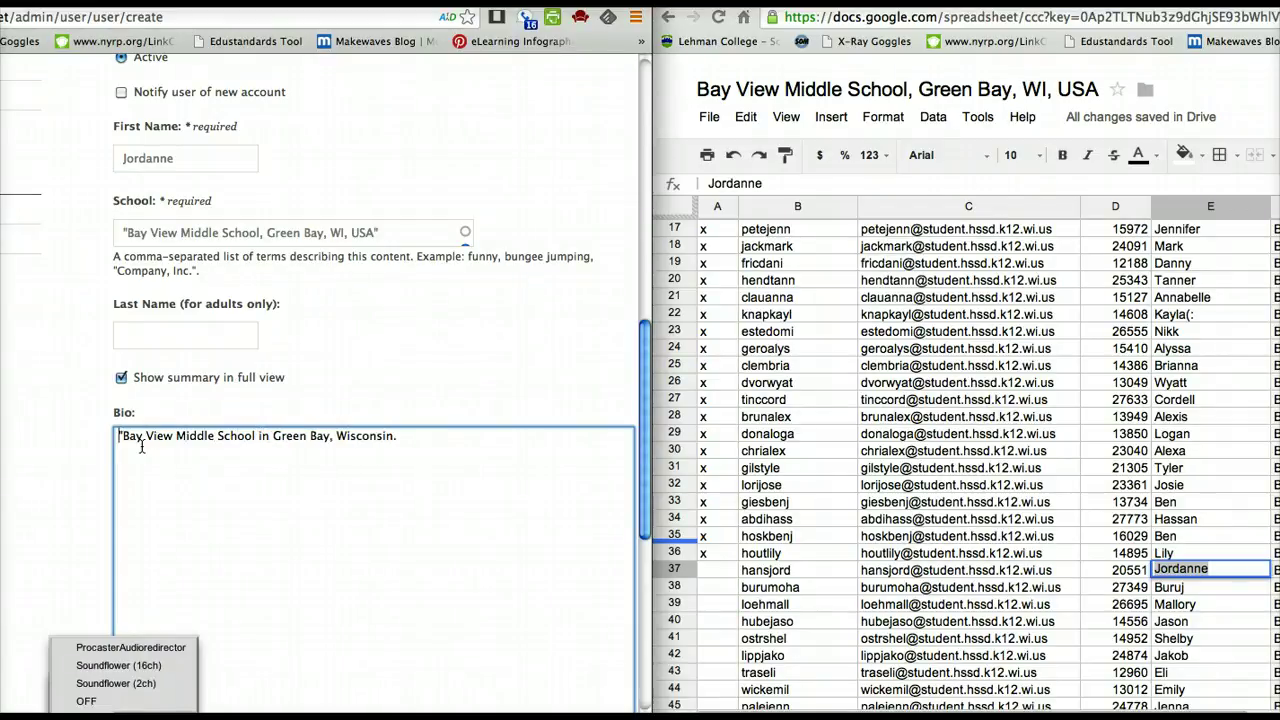
text(I'm a)
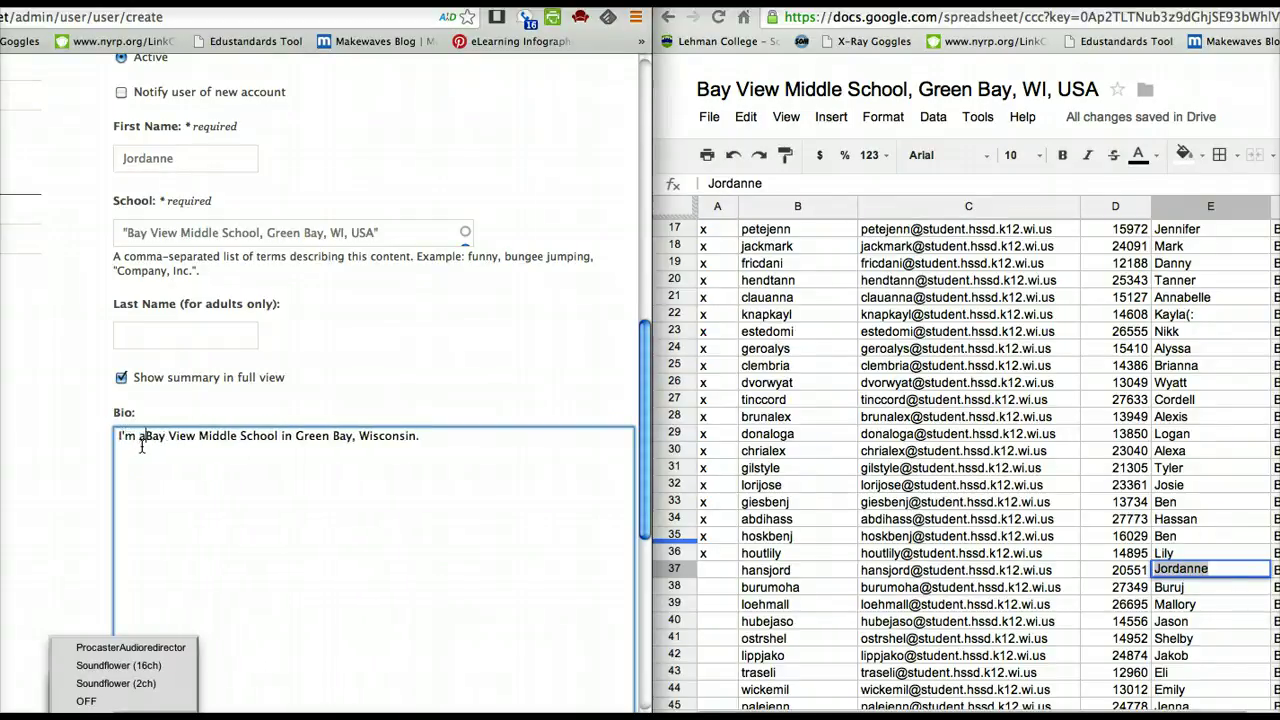
text( student at)
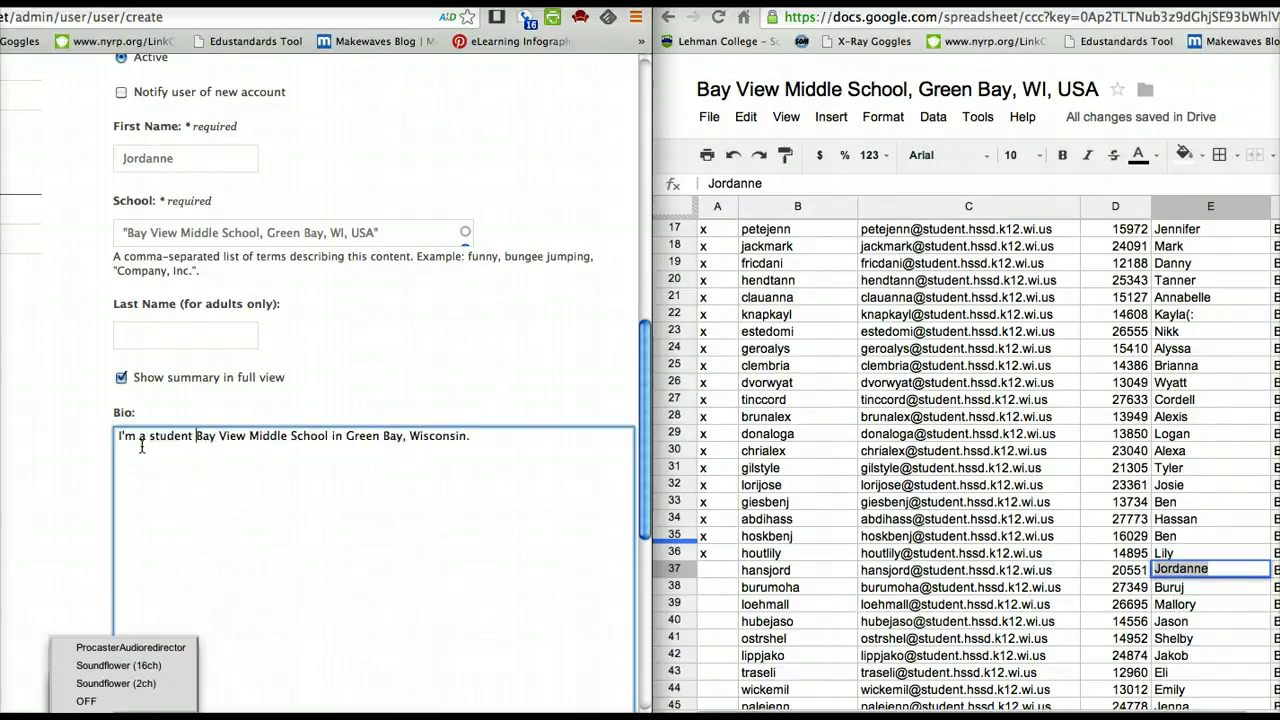
scroll(366, 395, down, 5)
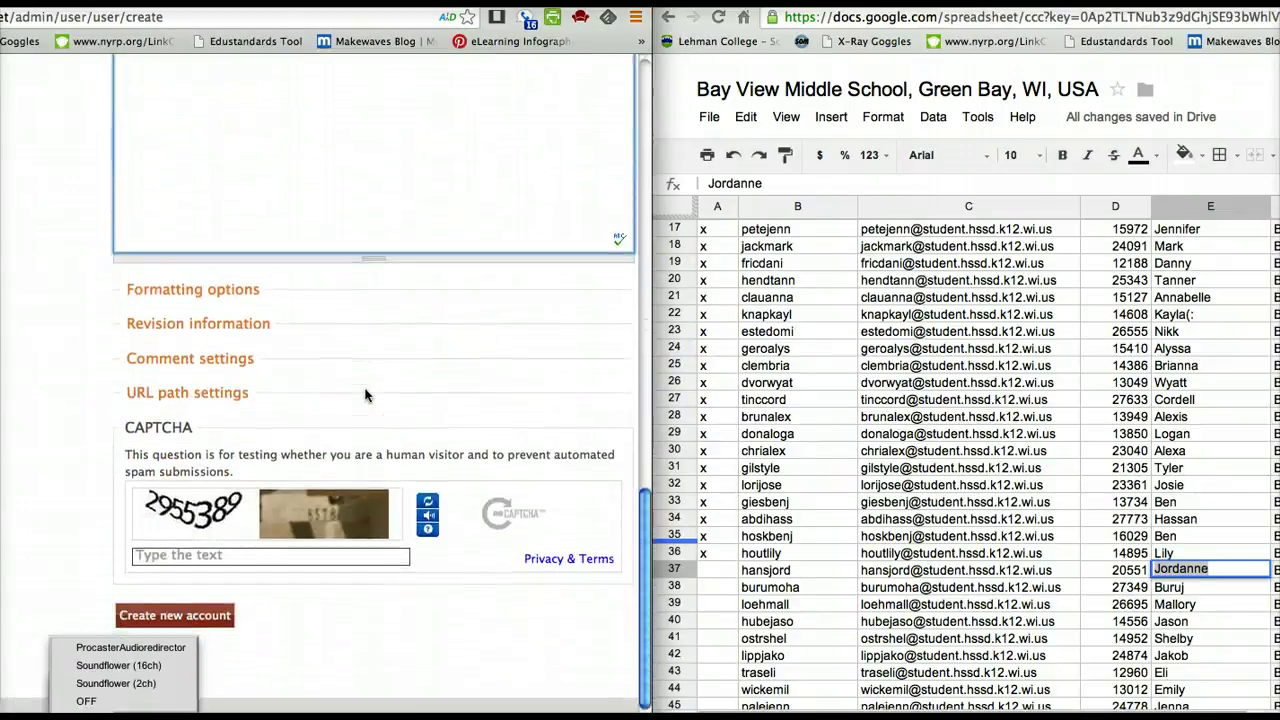
Step: Answer the CAPTCHA and submit the form to create the row-37 student's account
click(187, 560)
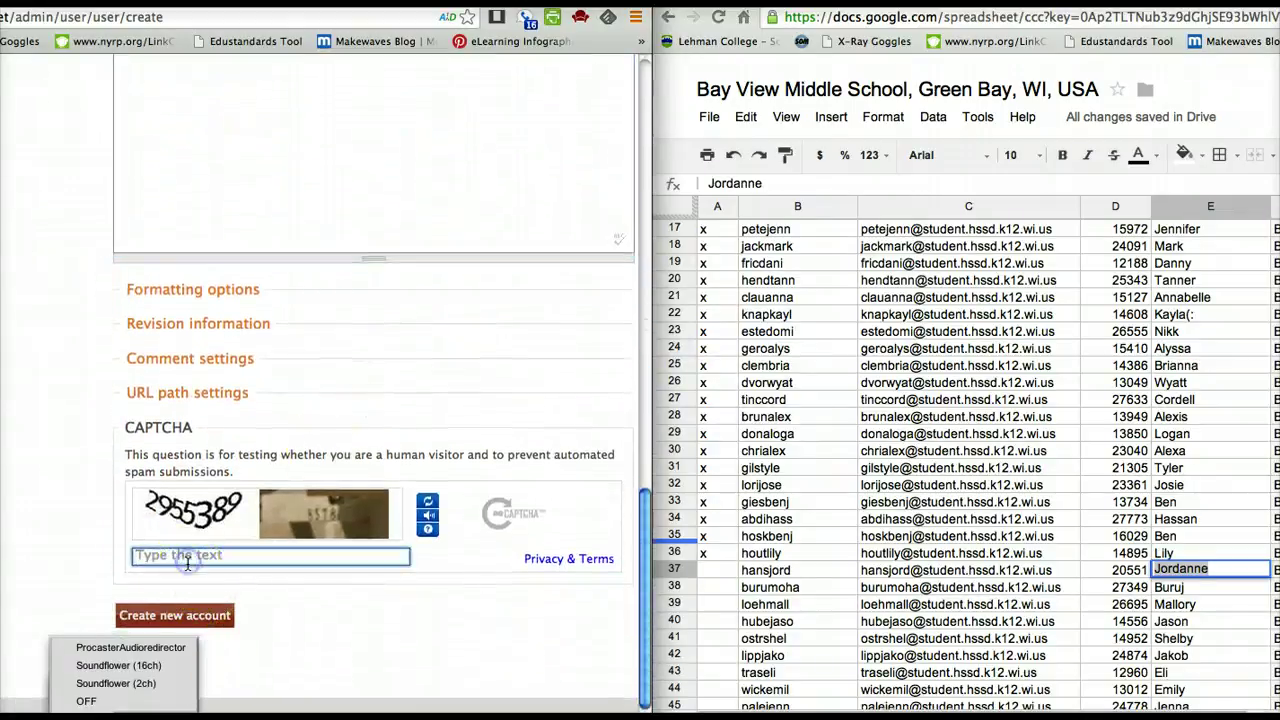
text(295538988578)
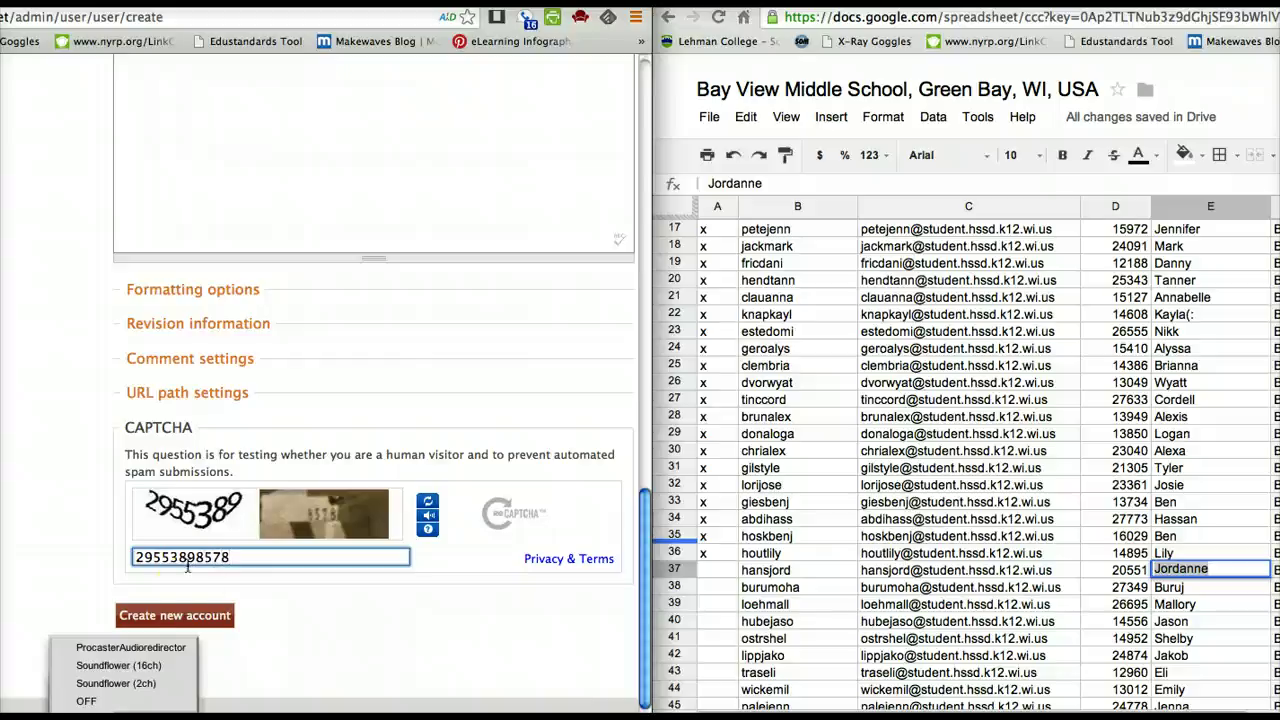
click(176, 616)
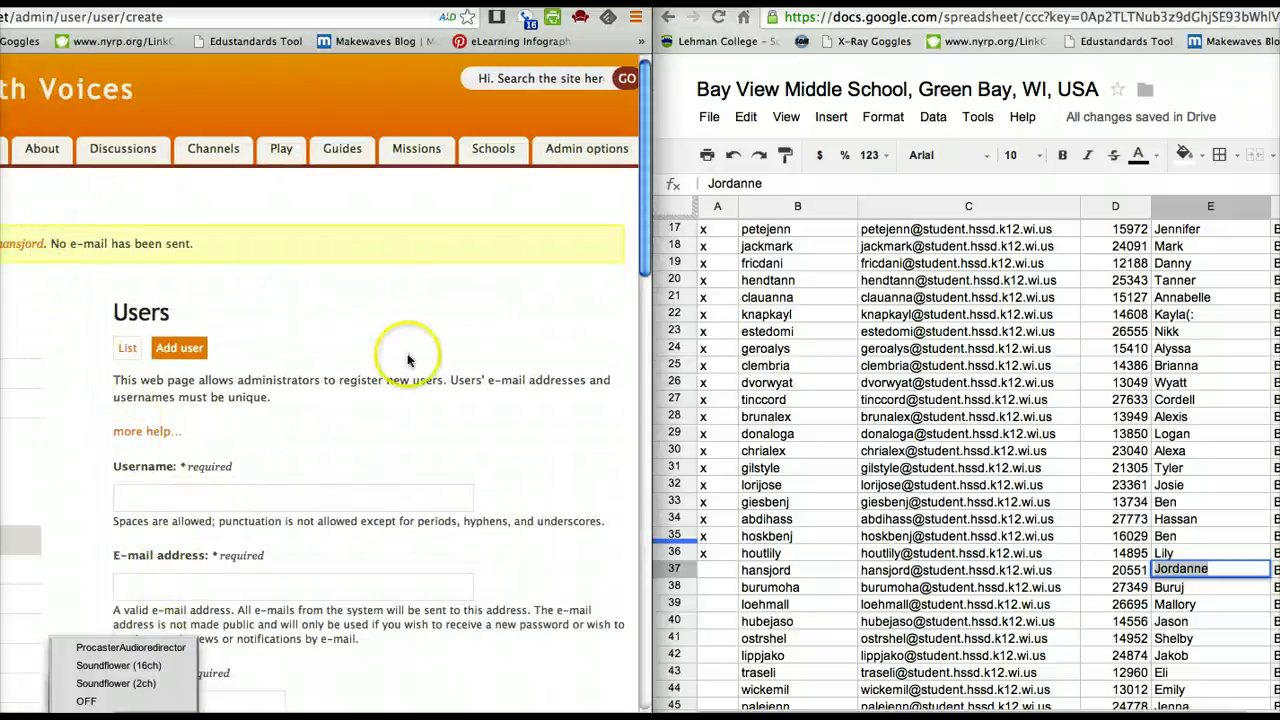
Step: Clear a stray x from cell A37, then go to Youth Voices' admin pages
click(714, 571)
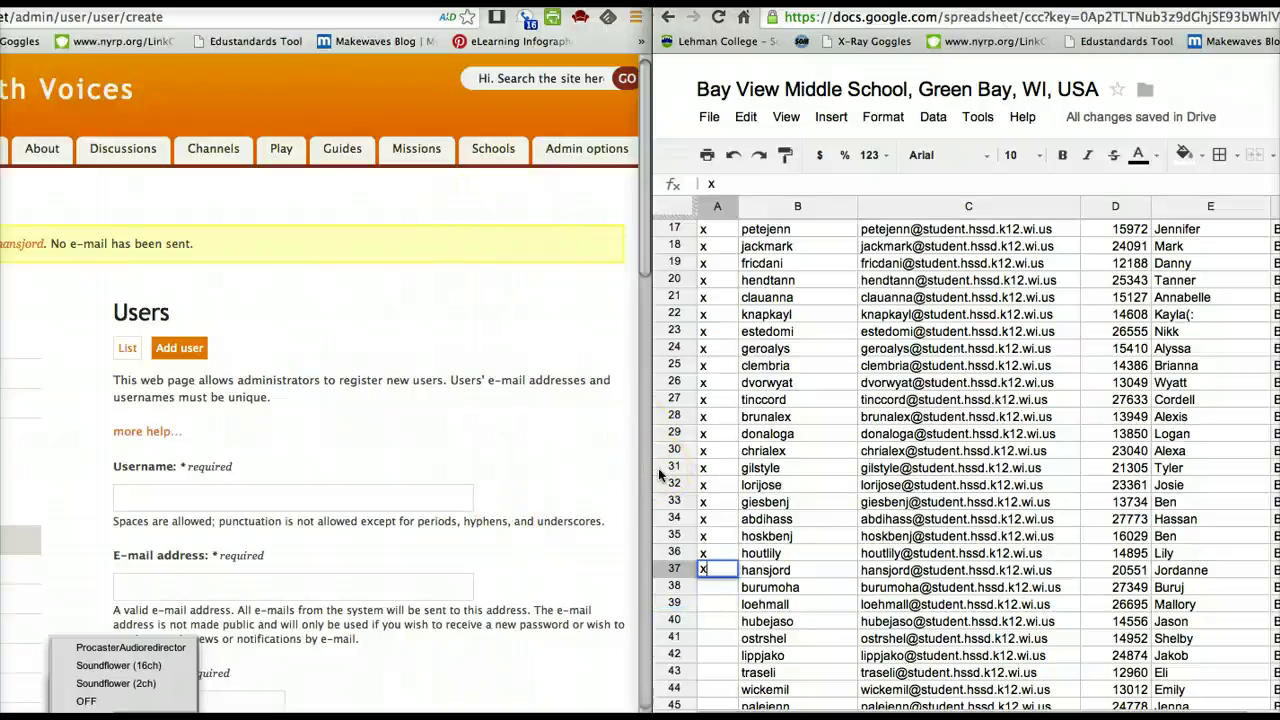
key(BackSpace)
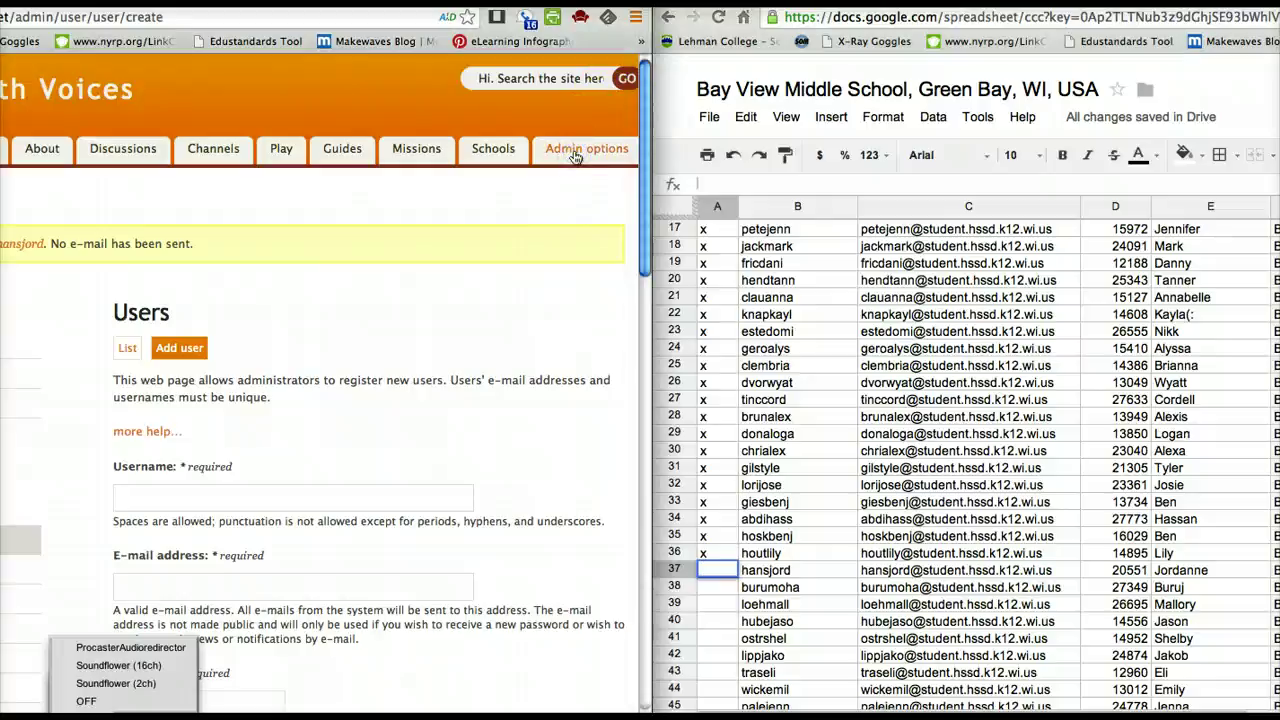
click(575, 155)
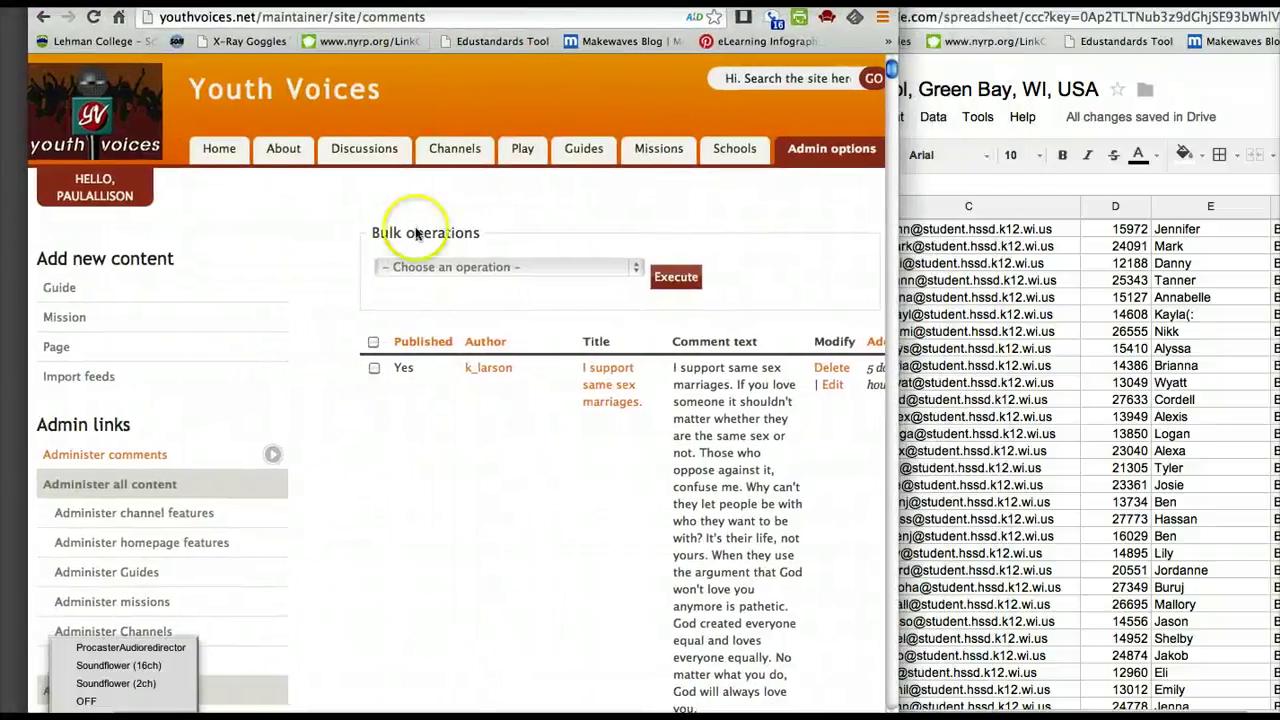
Step: Add the newest student account to the member role via Administer users bulk operations
scroll(285, 363, down, 1)
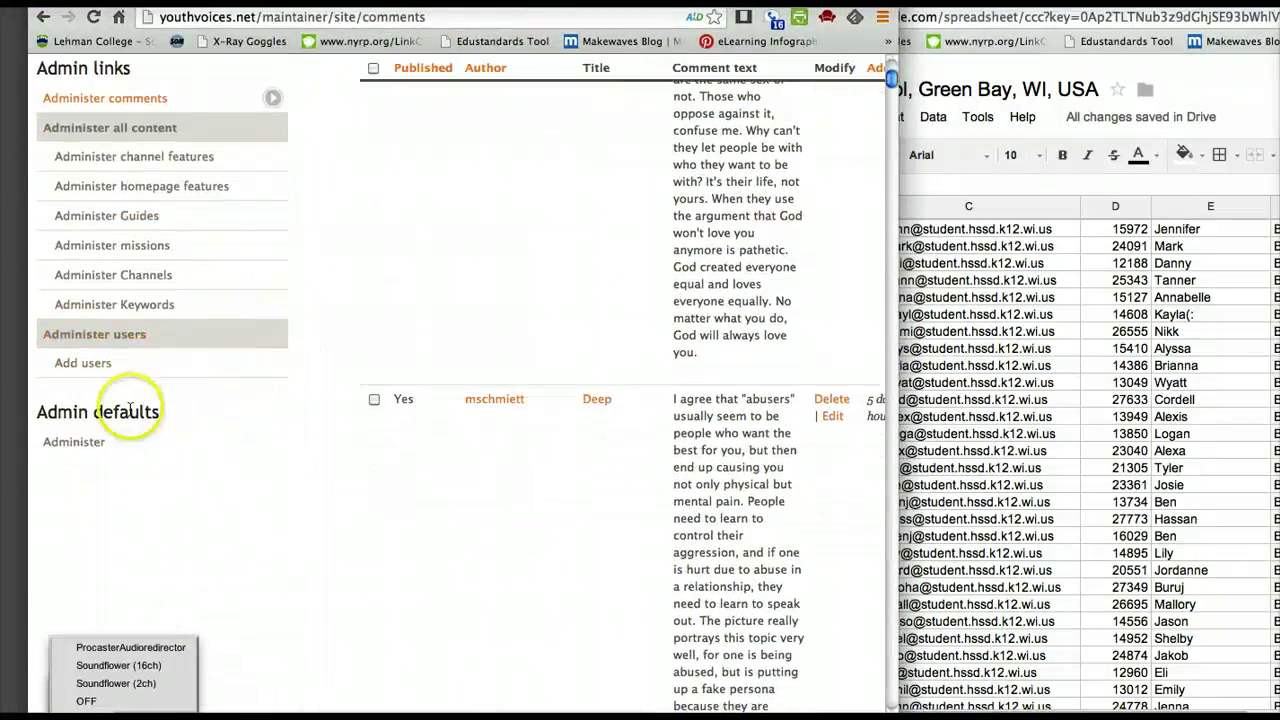
click(105, 340)
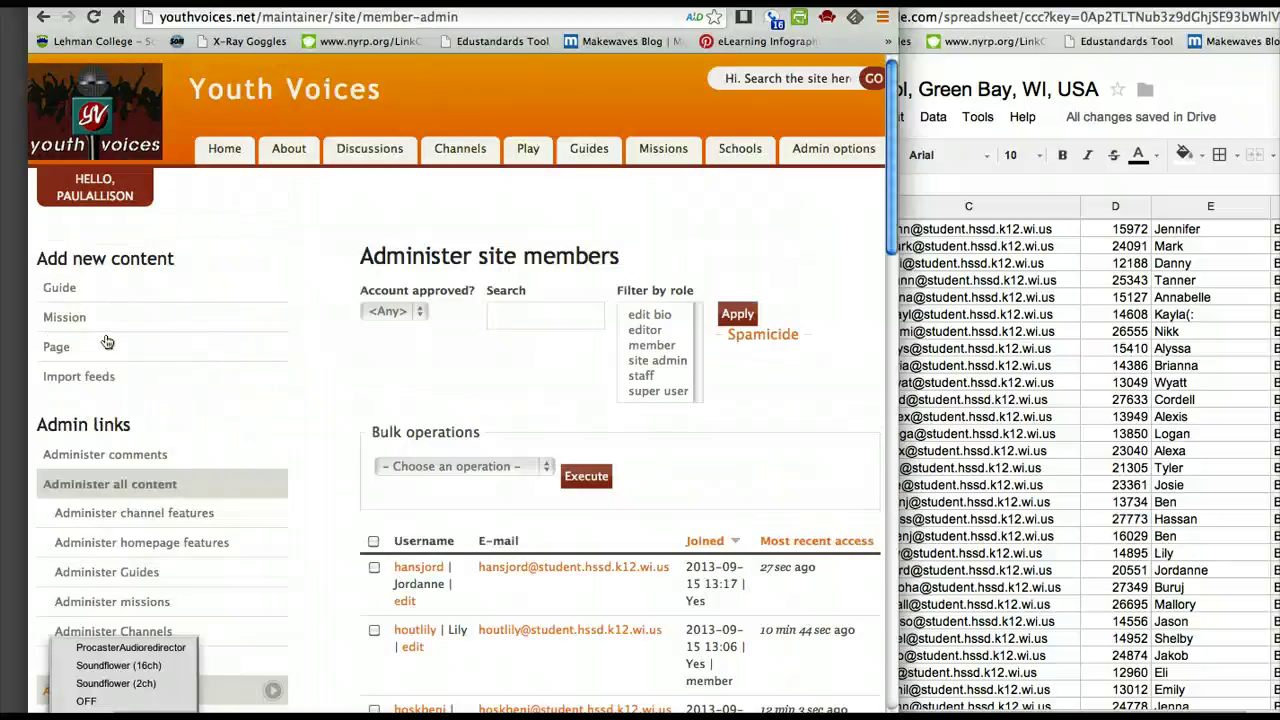
scroll(467, 318, down, 3)
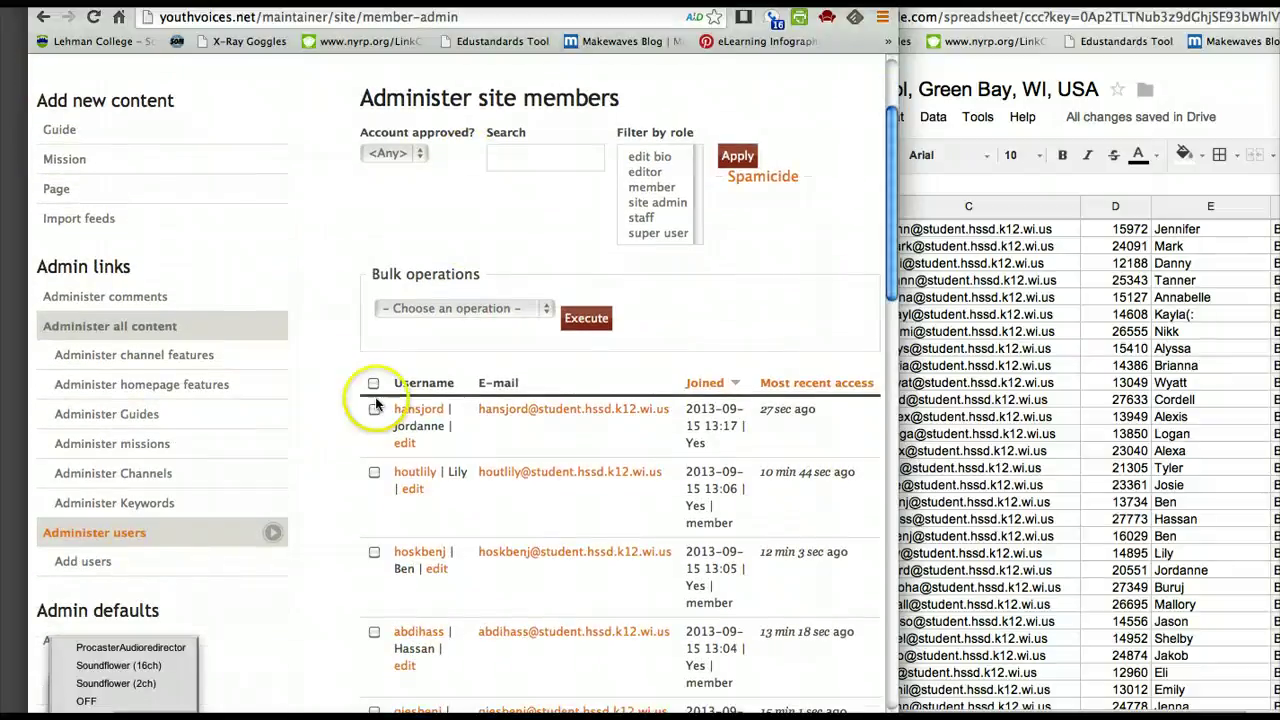
click(374, 414)
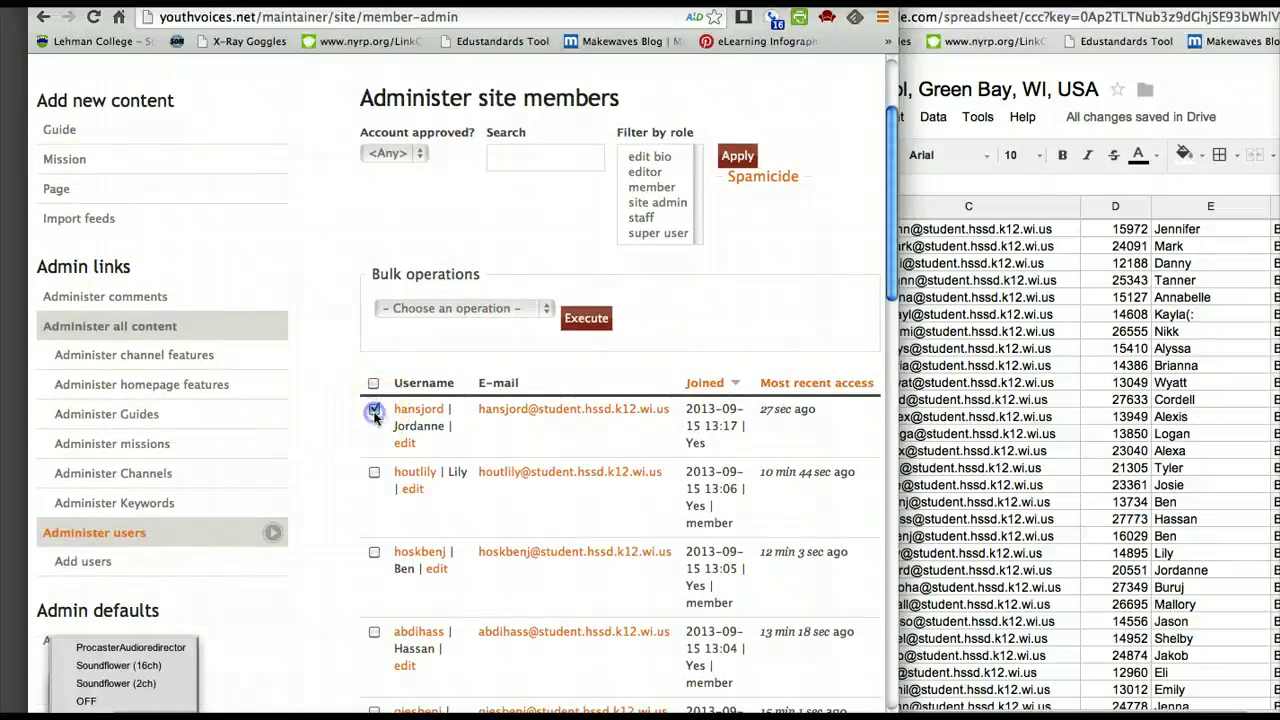
click(437, 309)
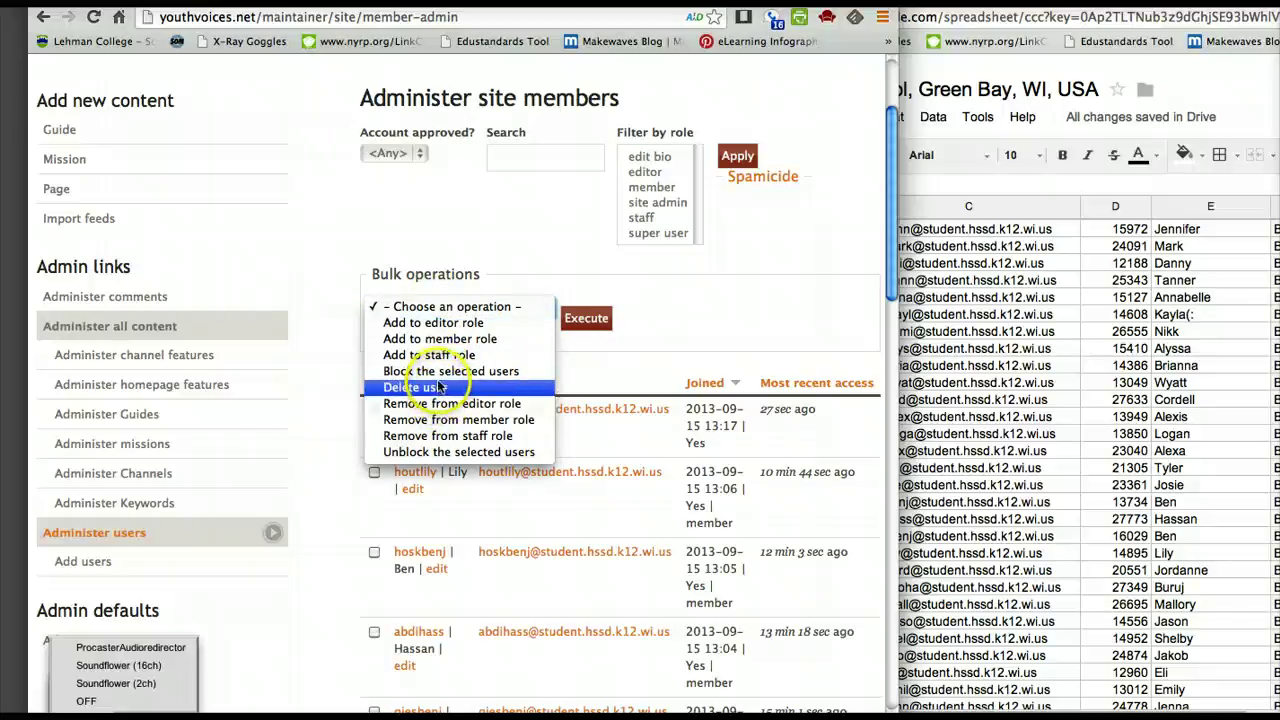
click(440, 339)
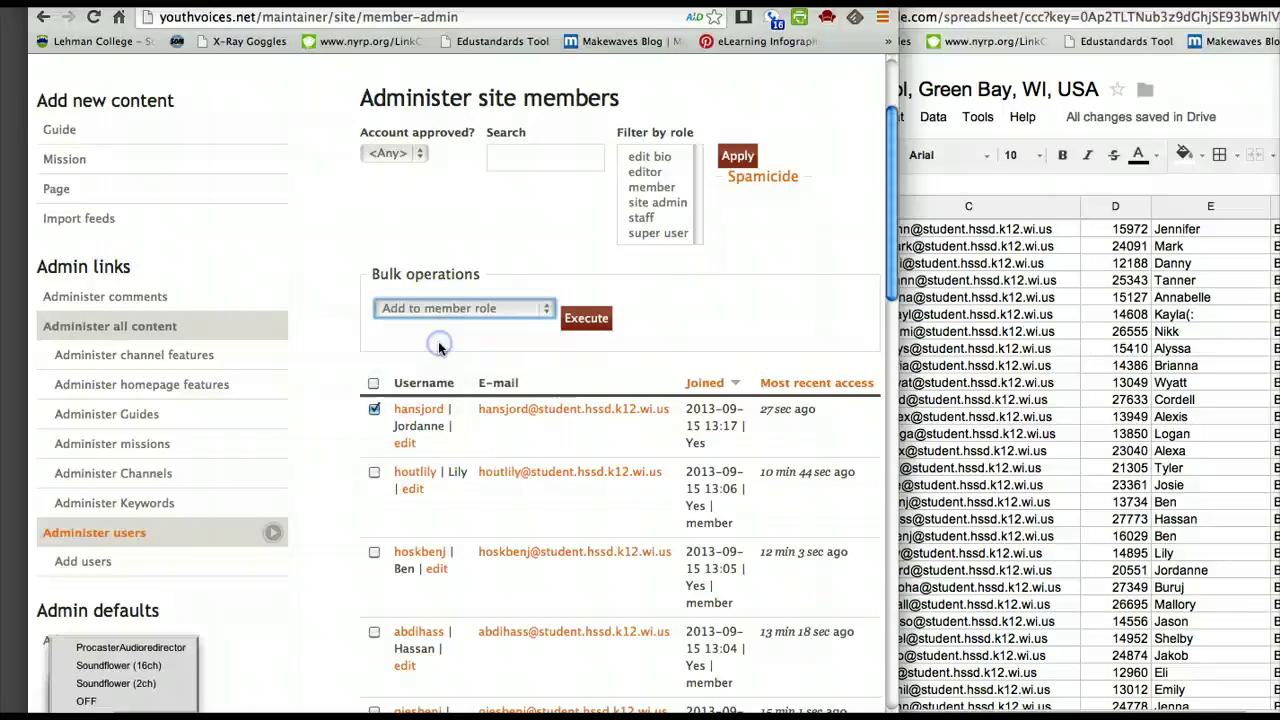
click(578, 326)
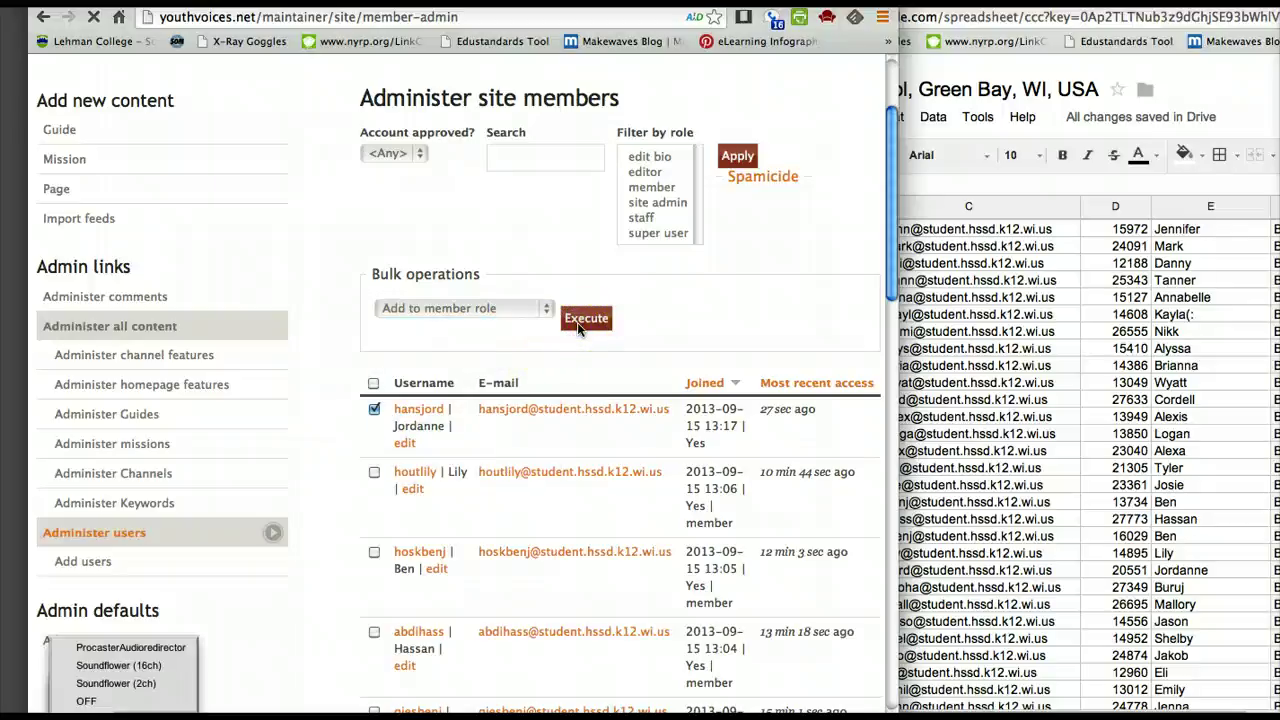
click(402, 379)
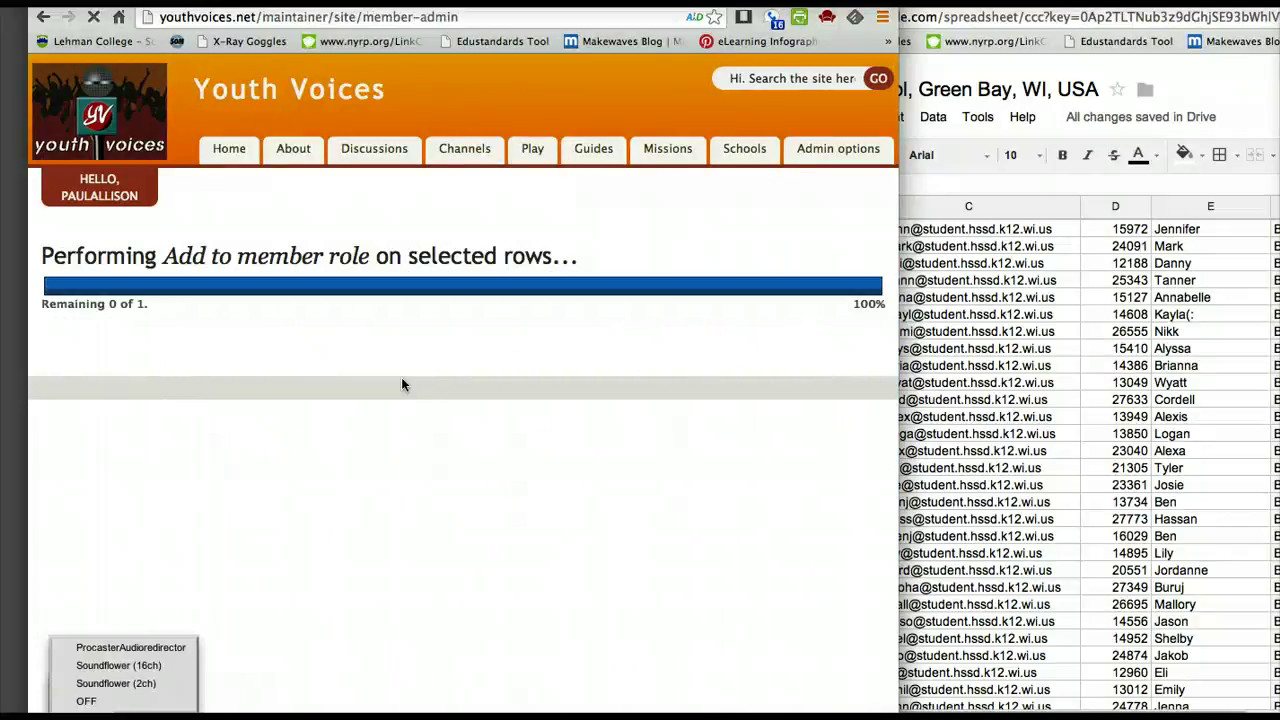
scroll(401, 377, down, 5)
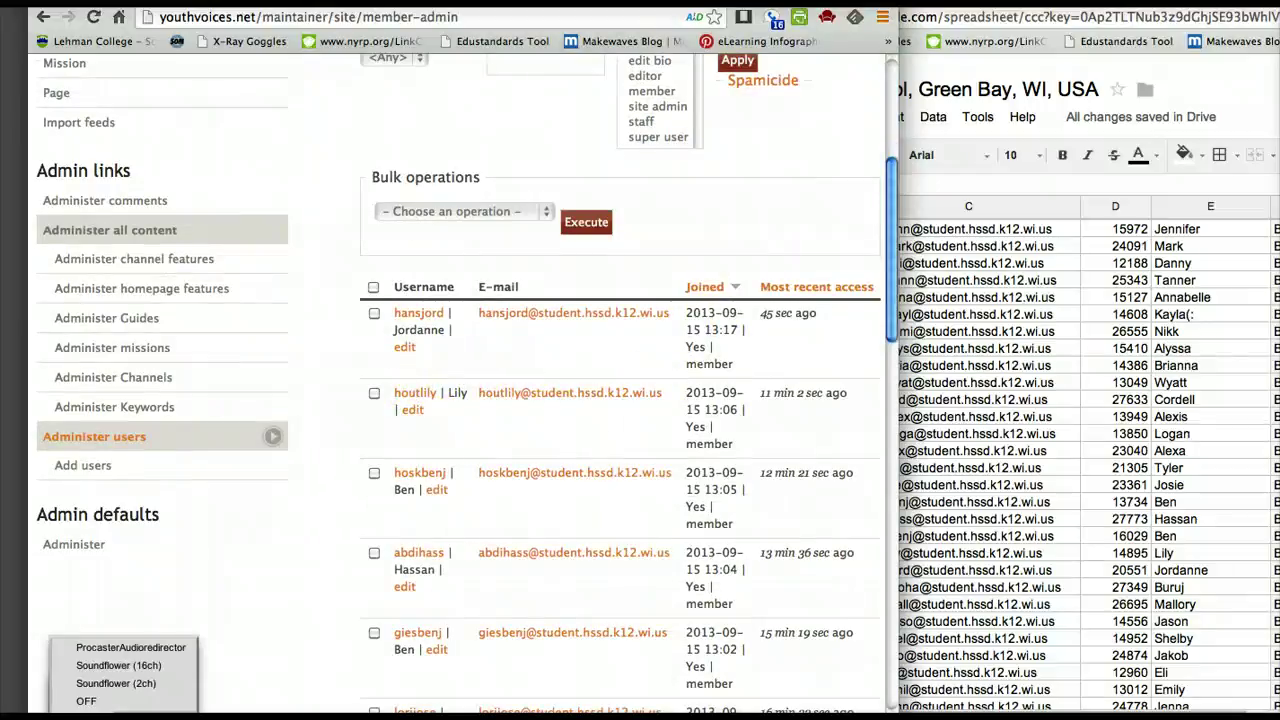
drag(890, 2, 528, 18)
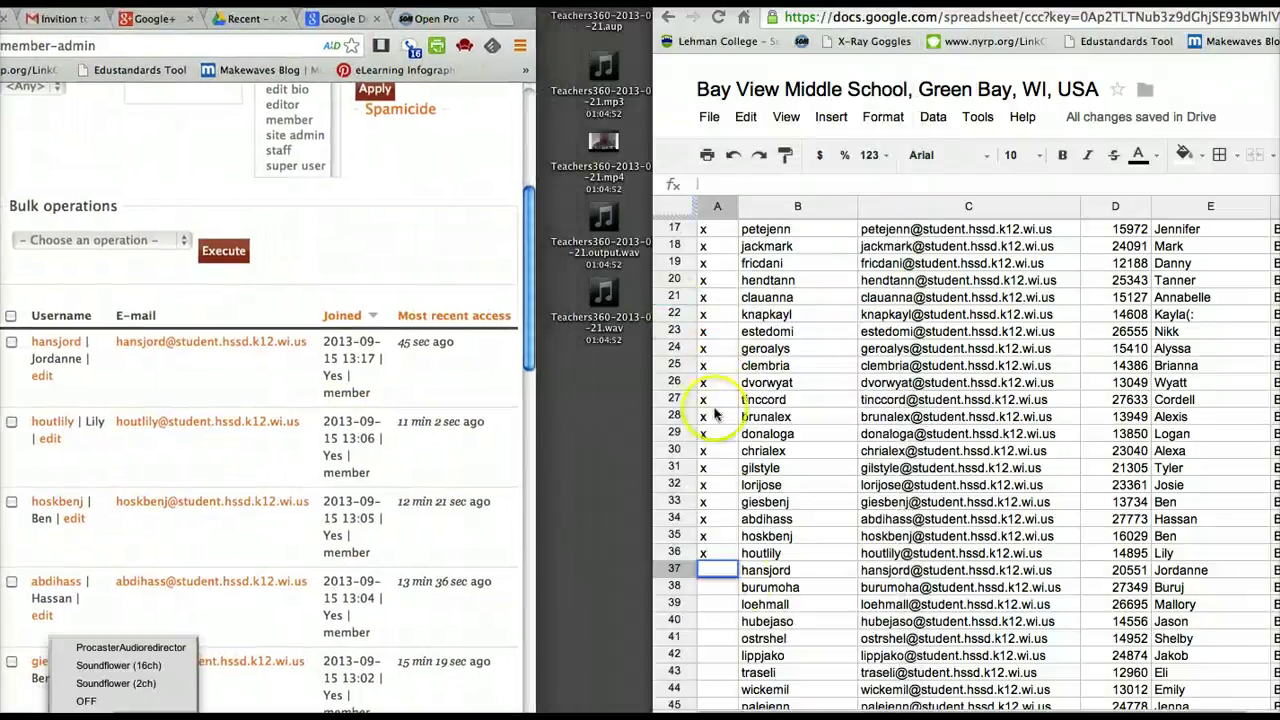
Step: Mark roster cell A37 with an x
click(708, 567)
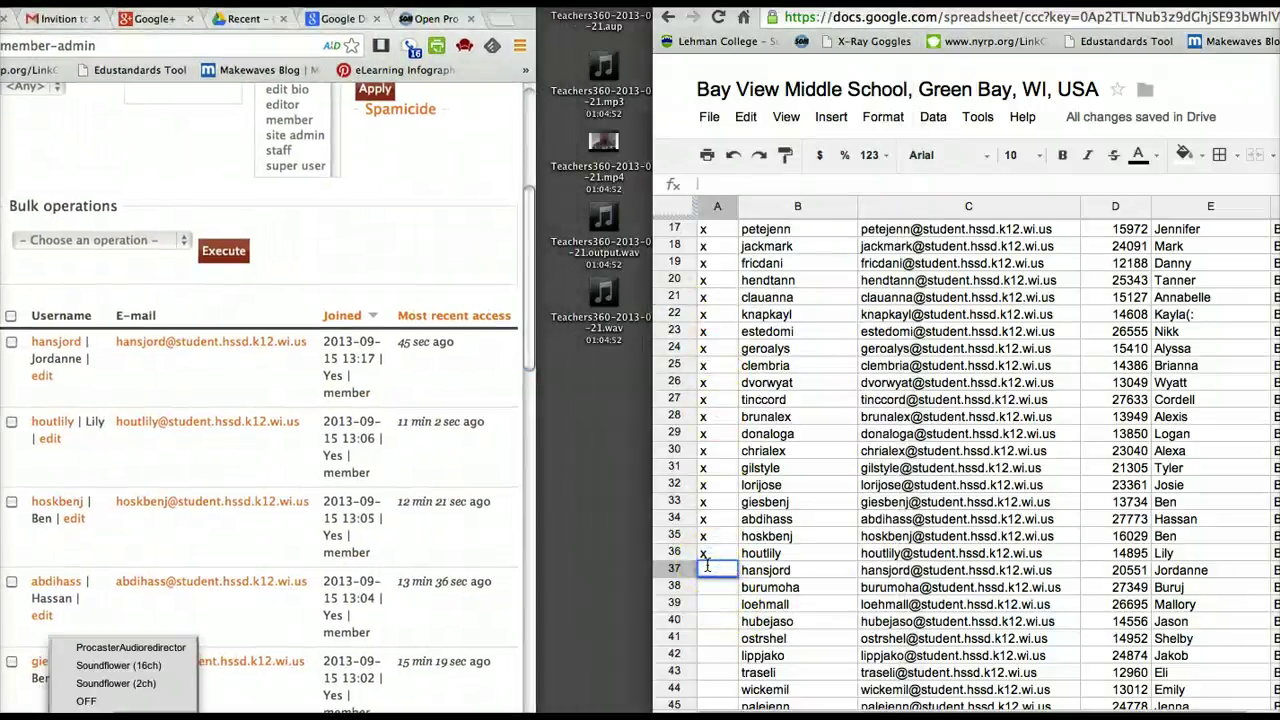
text(x)
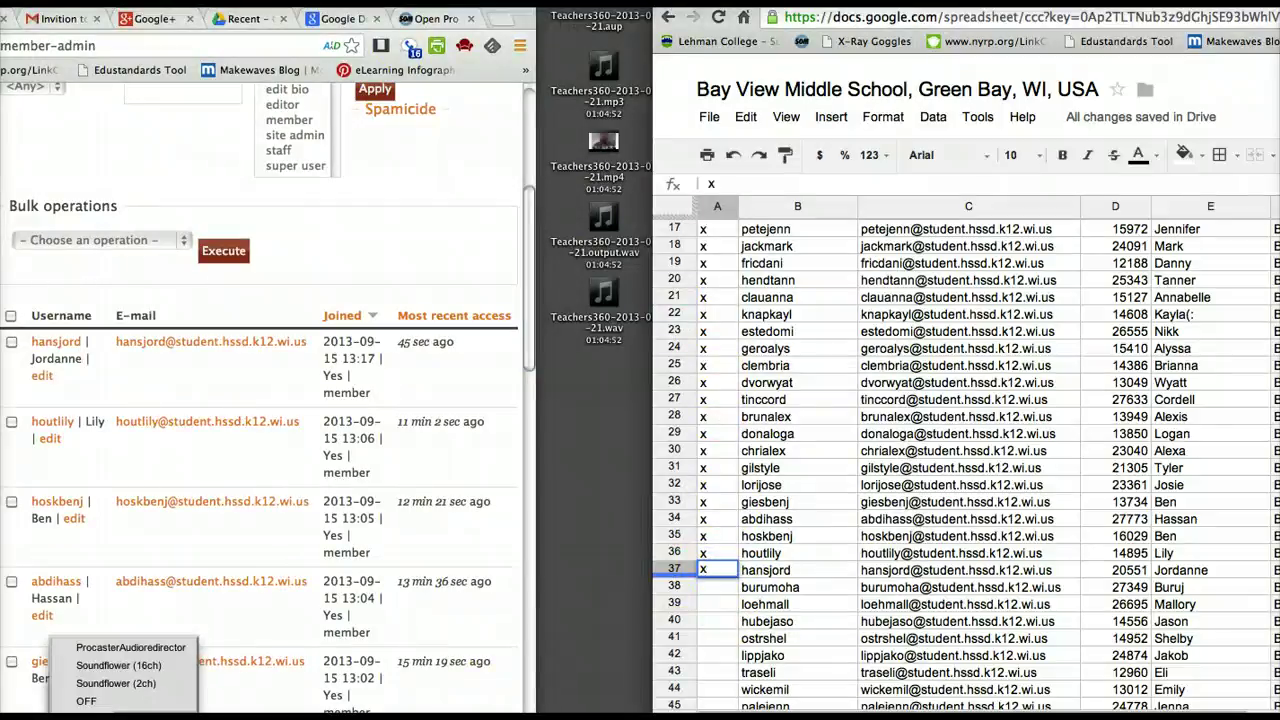